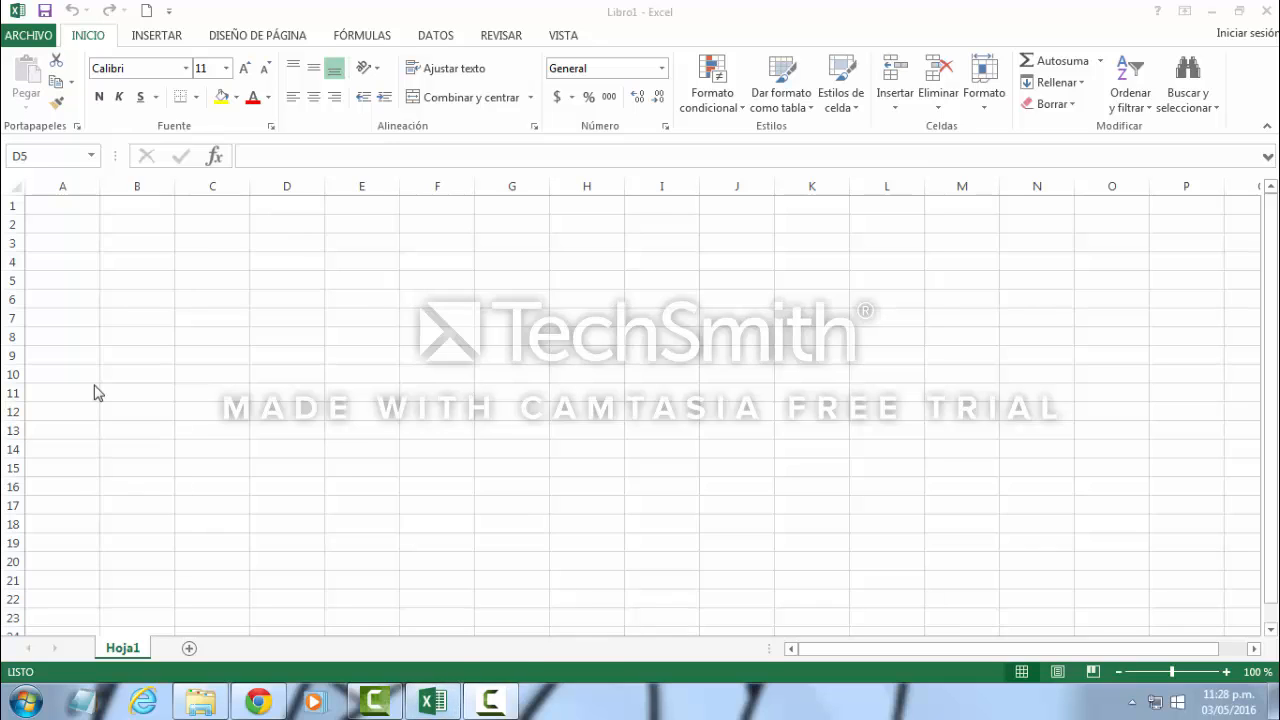
Highlight column D and row 4 of the blank sheet, finishing with cell C8 selected.
click(287, 188)
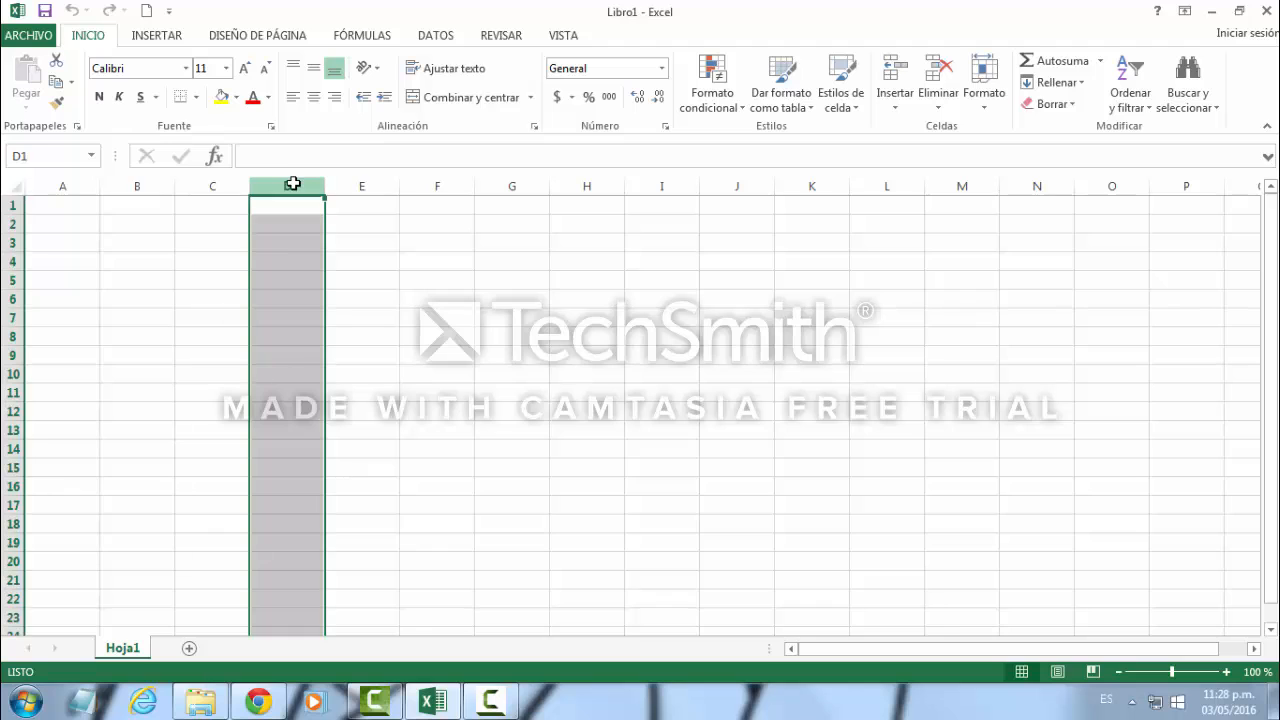
click(12, 260)
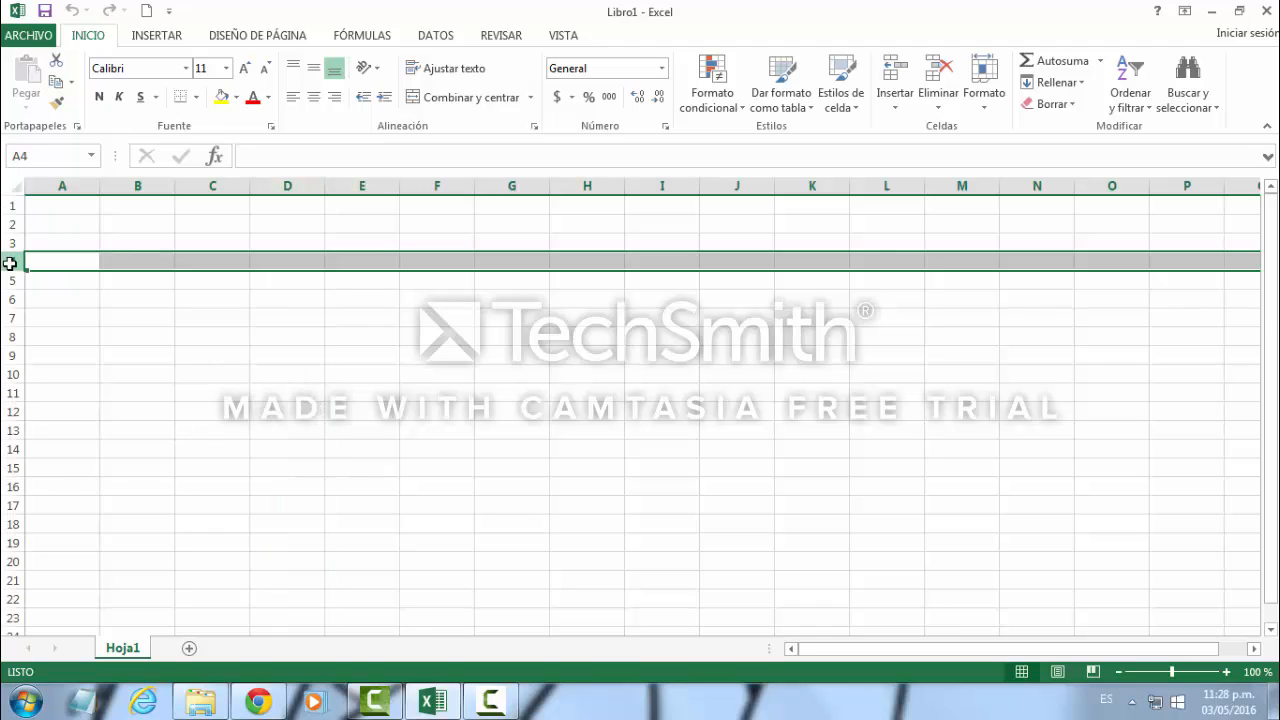
click(234, 340)
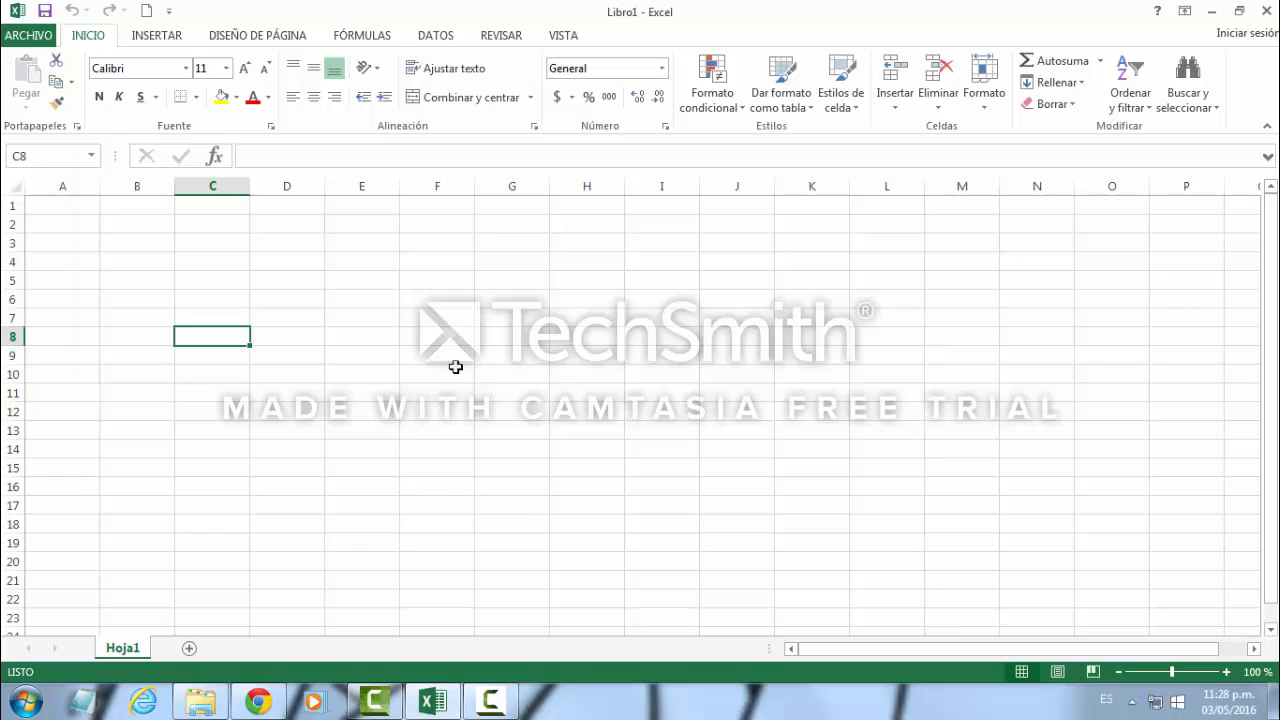
Examine the file management commands and the customization options for the quick access commands.
click(43, 35)
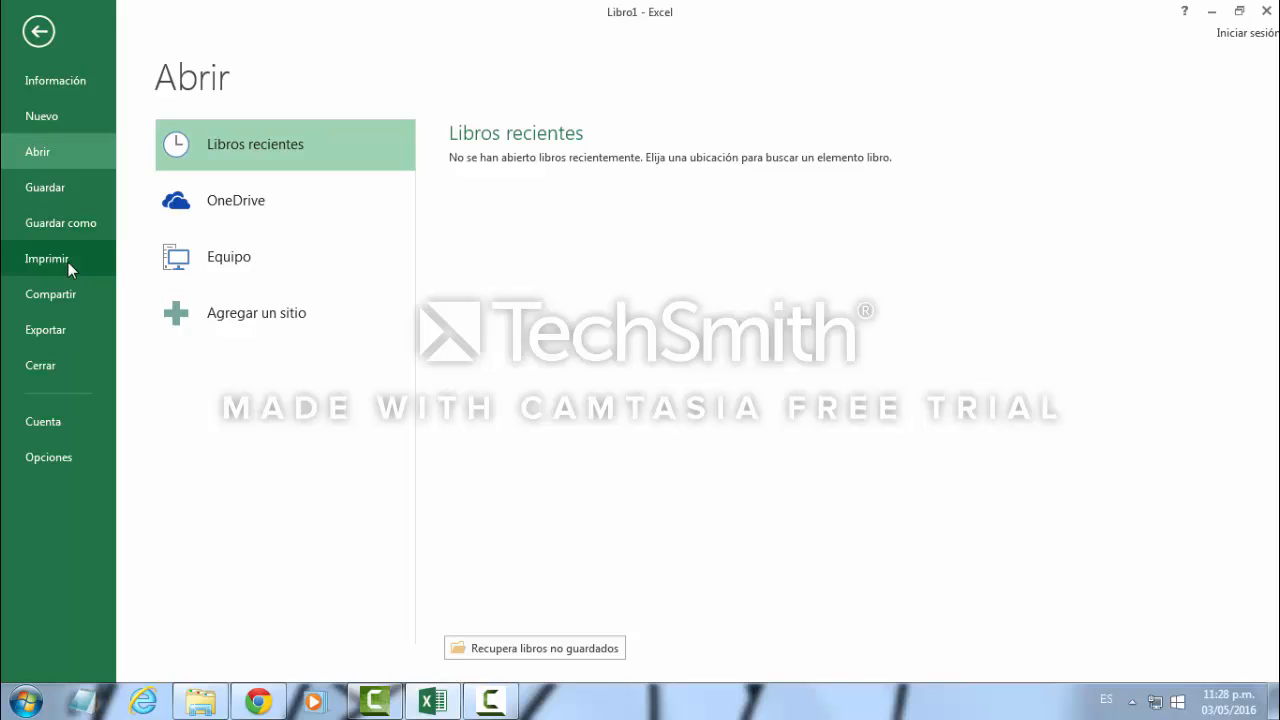
click(34, 21)
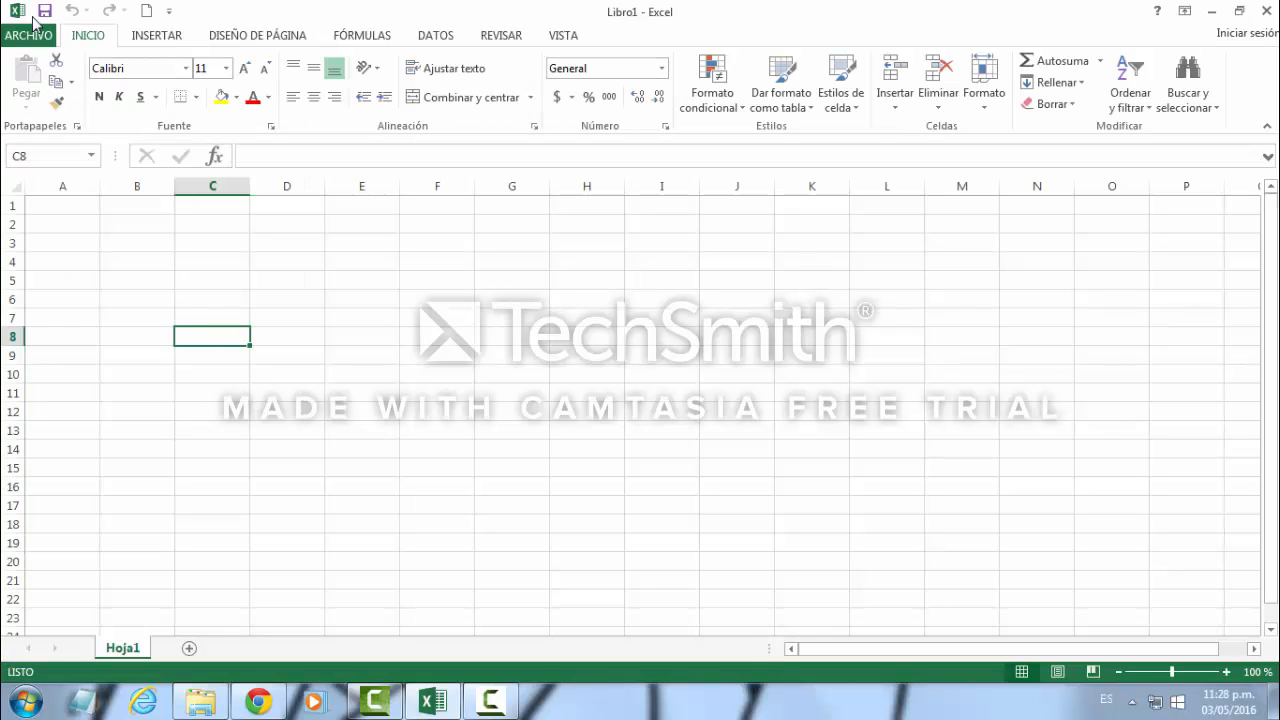
click(168, 11)
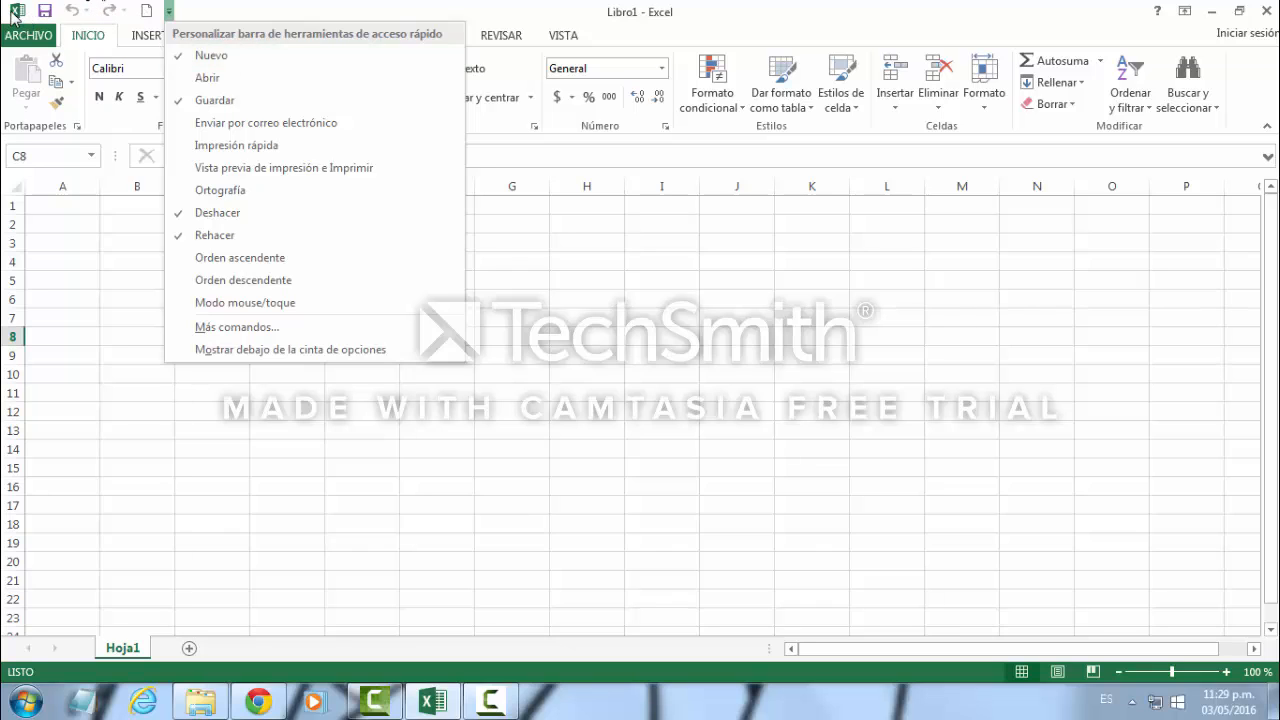
click(170, 14)
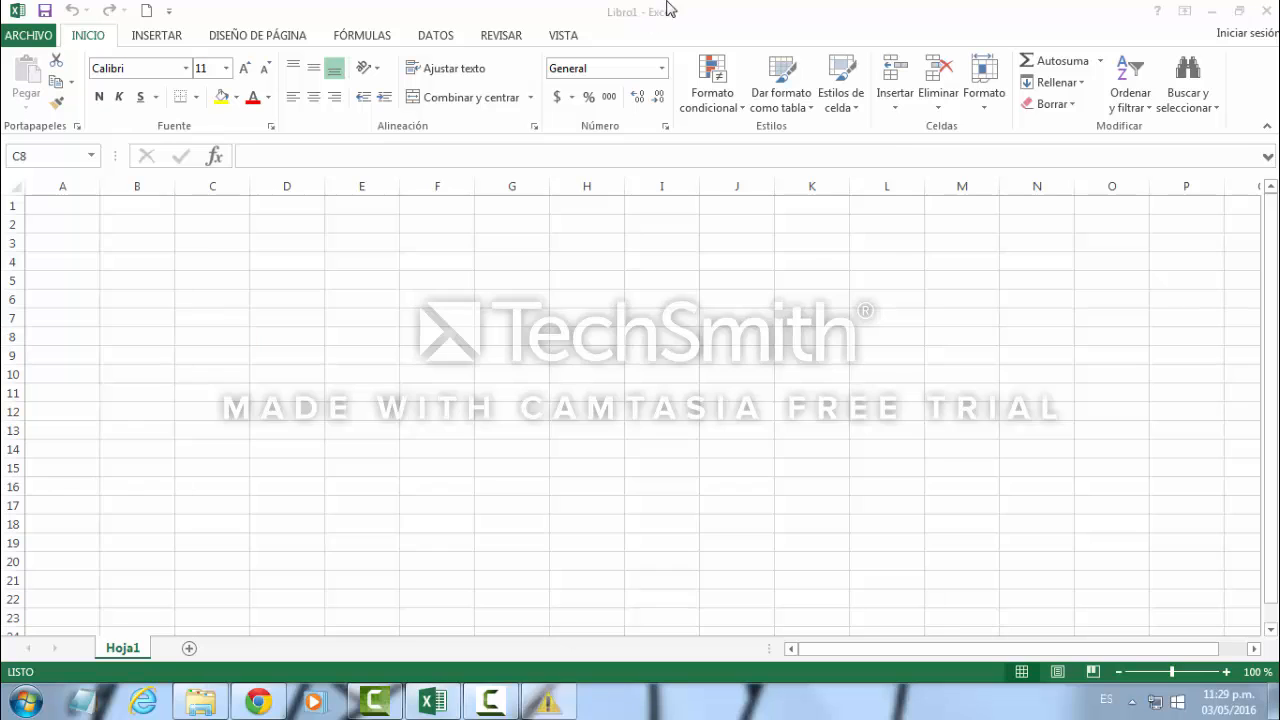
click(865, 144)
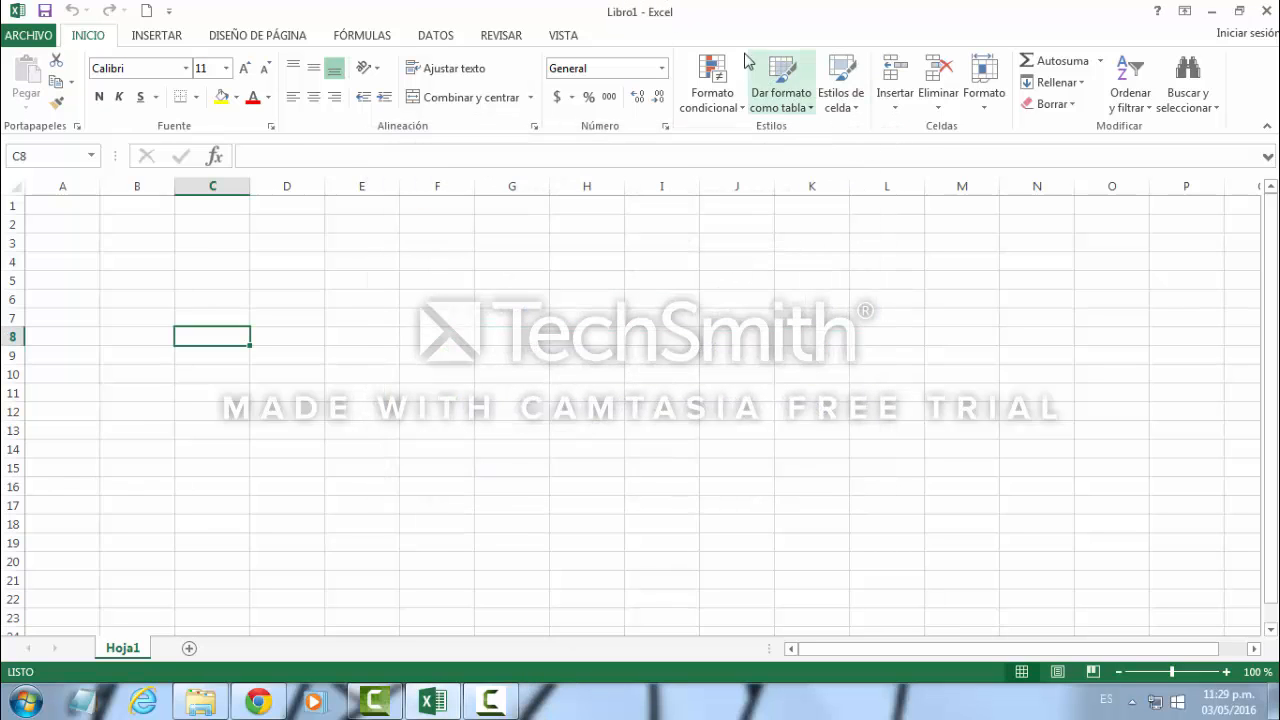
Review the page layout, formula and insert command sets.
click(242, 38)
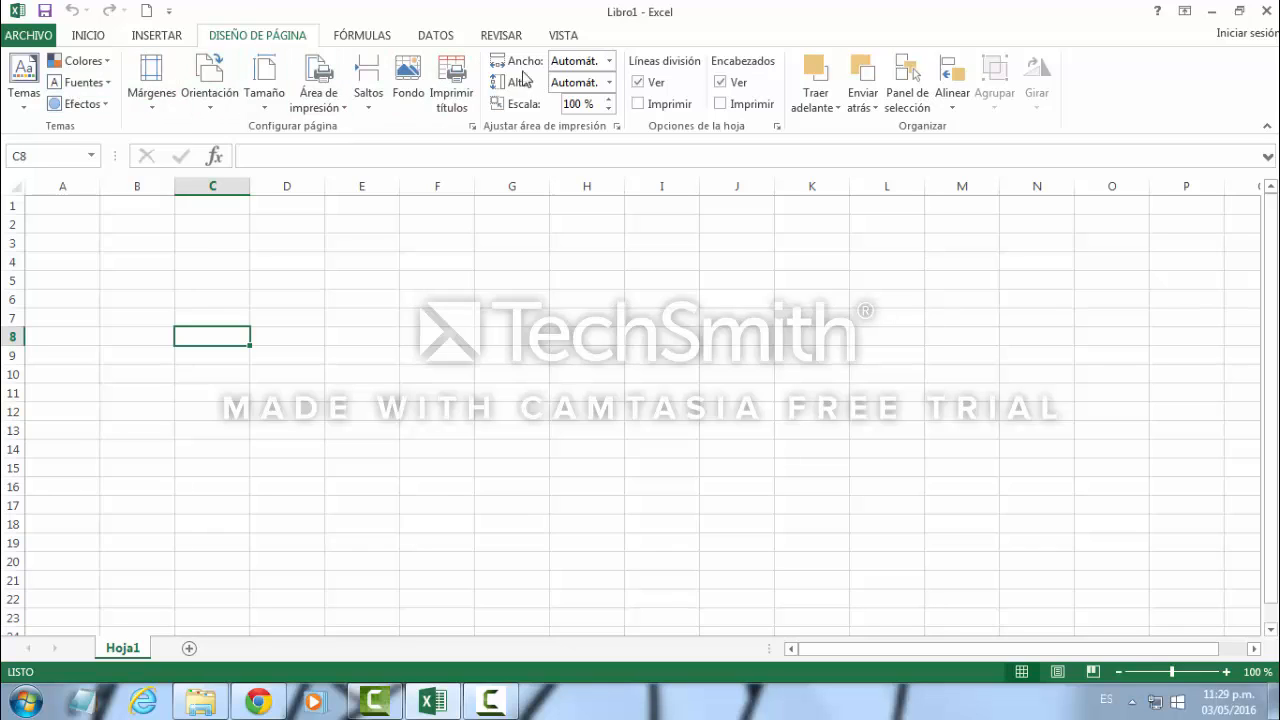
click(375, 42)
click(436, 42)
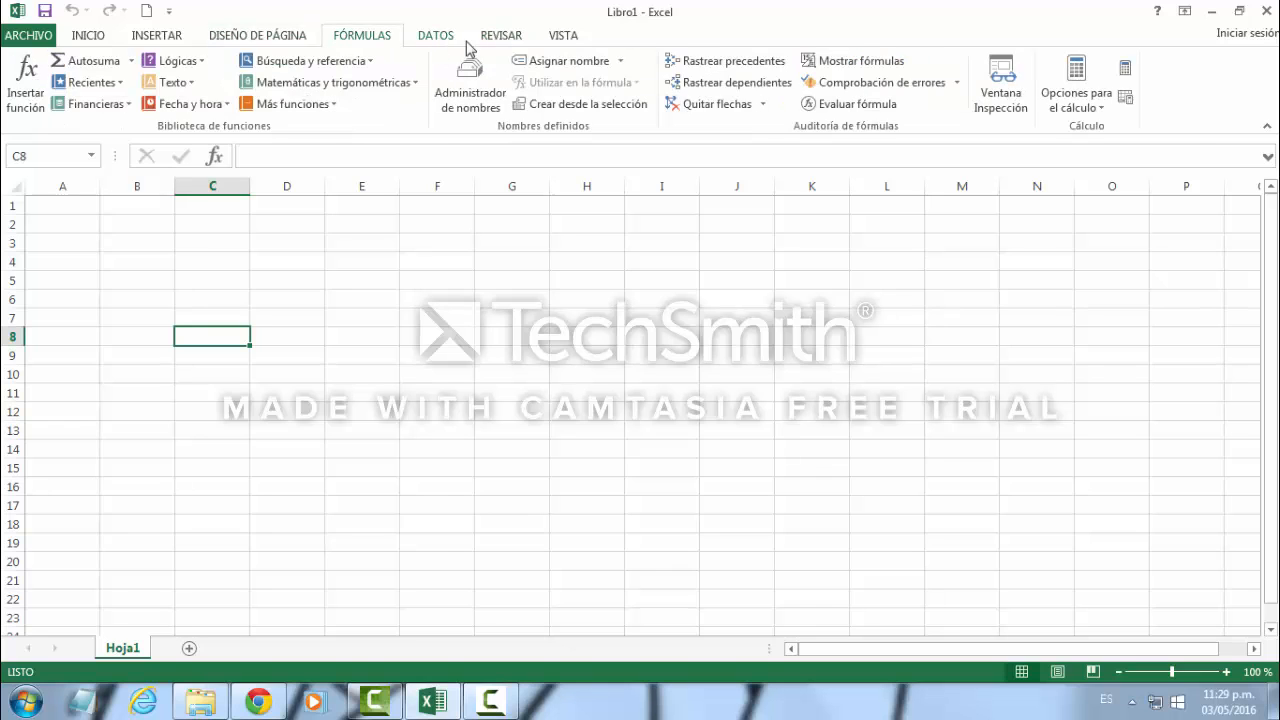
scroll(240, 40, down, 1)
click(205, 40)
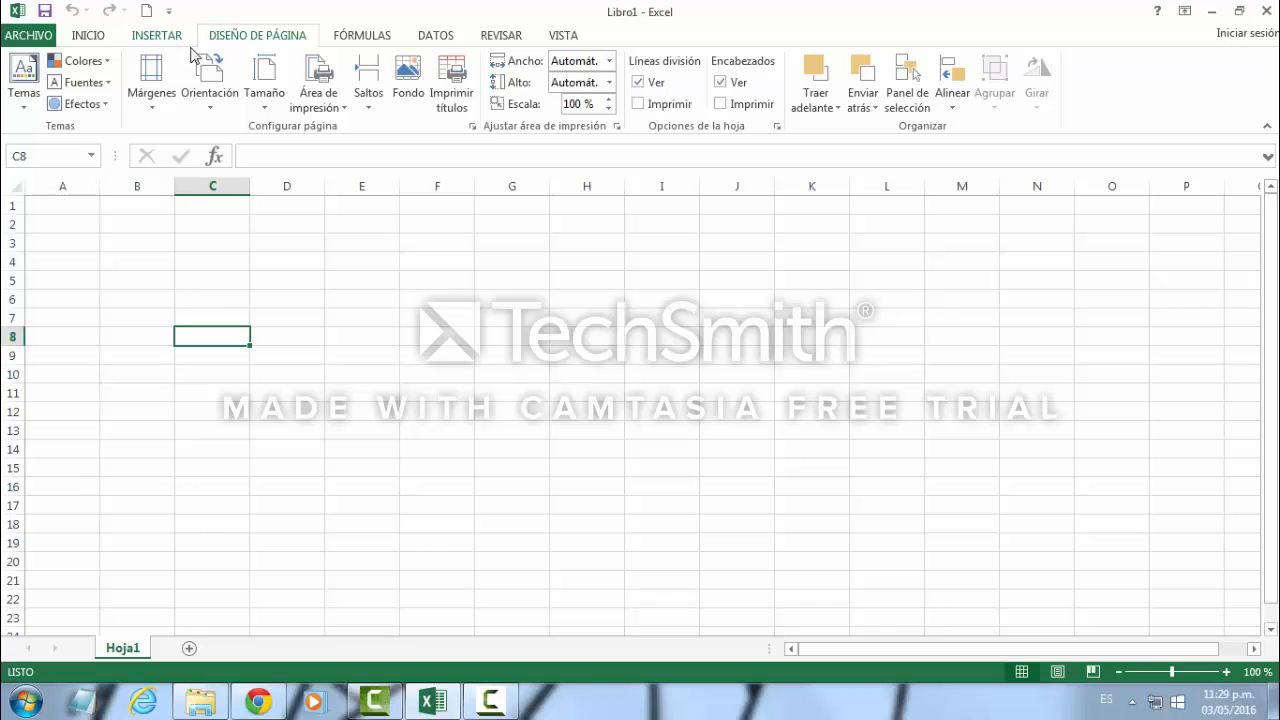
click(158, 38)
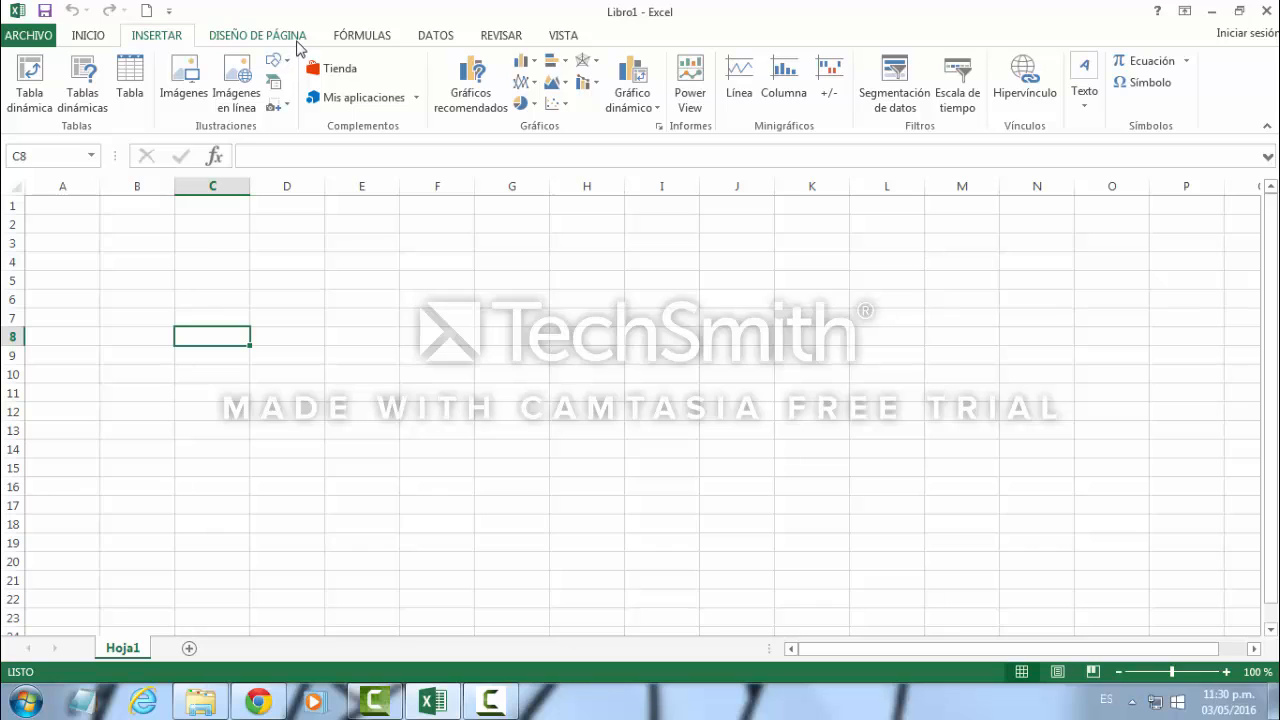
Look at the formula entry area for cell C8, and highlight column B and row 3.
click(331, 150)
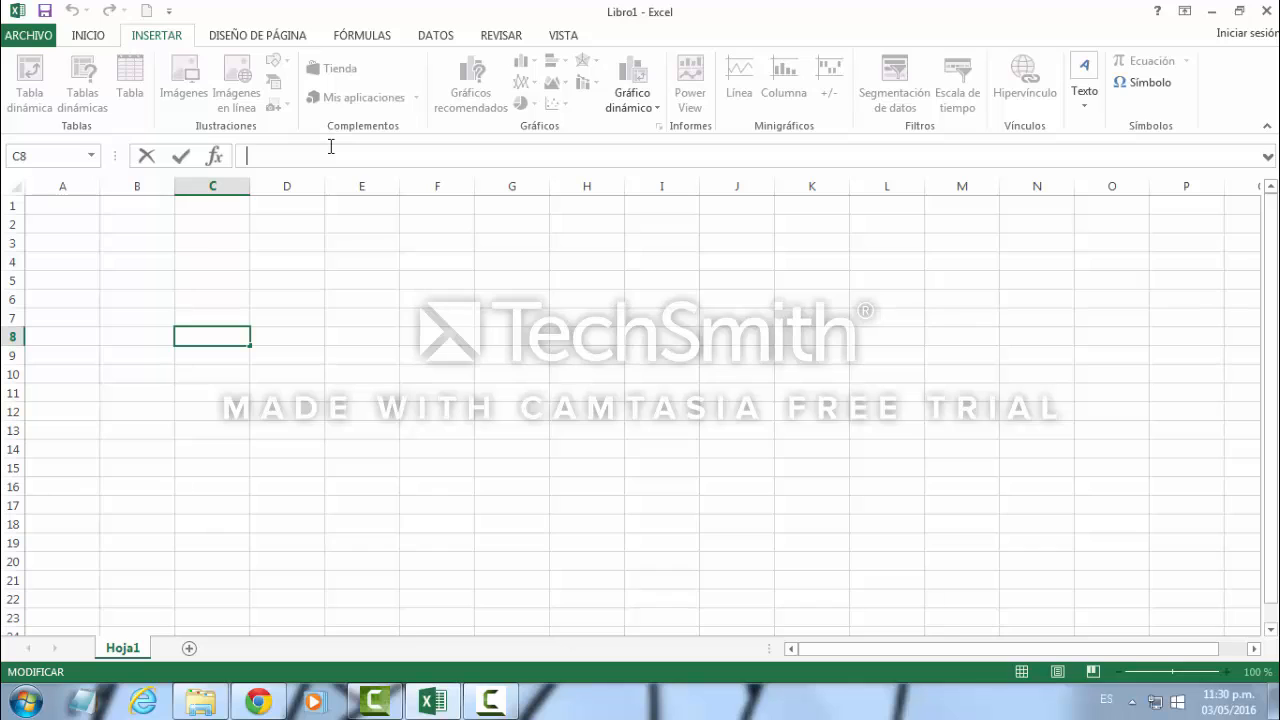
click(152, 184)
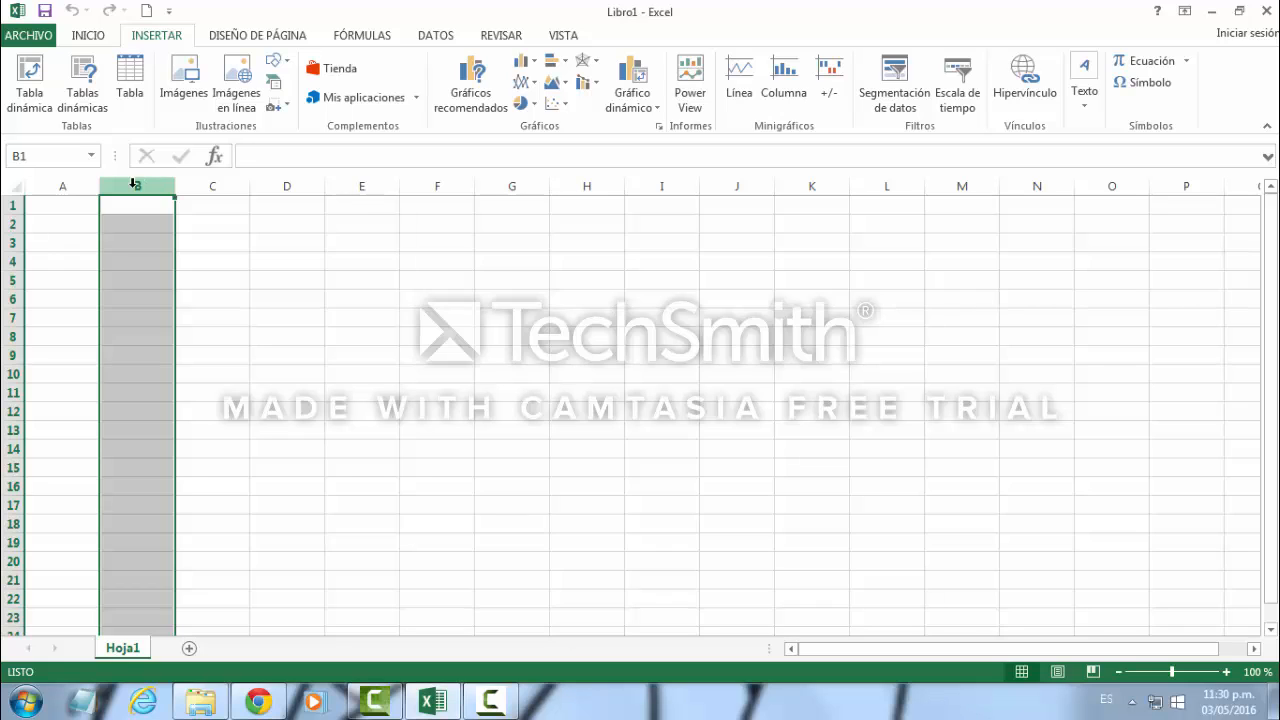
click(16, 241)
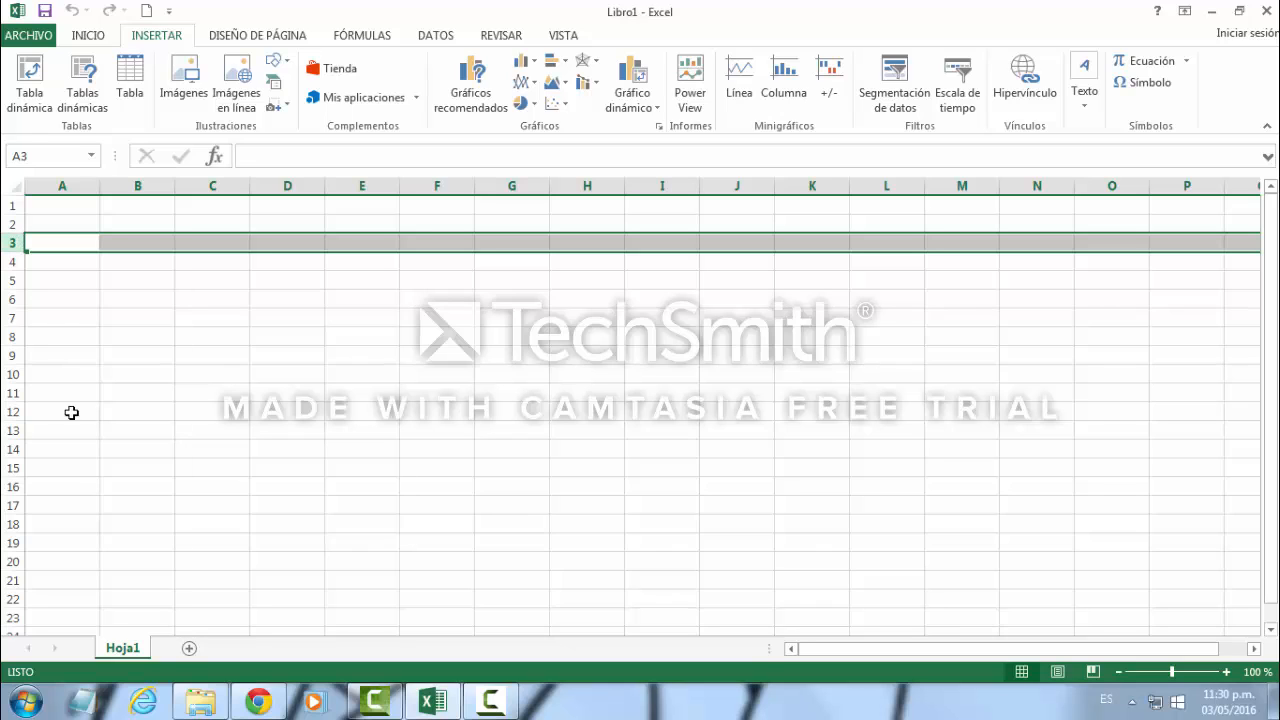
Add a new worksheet and rename it Trabajo.
click(189, 649)
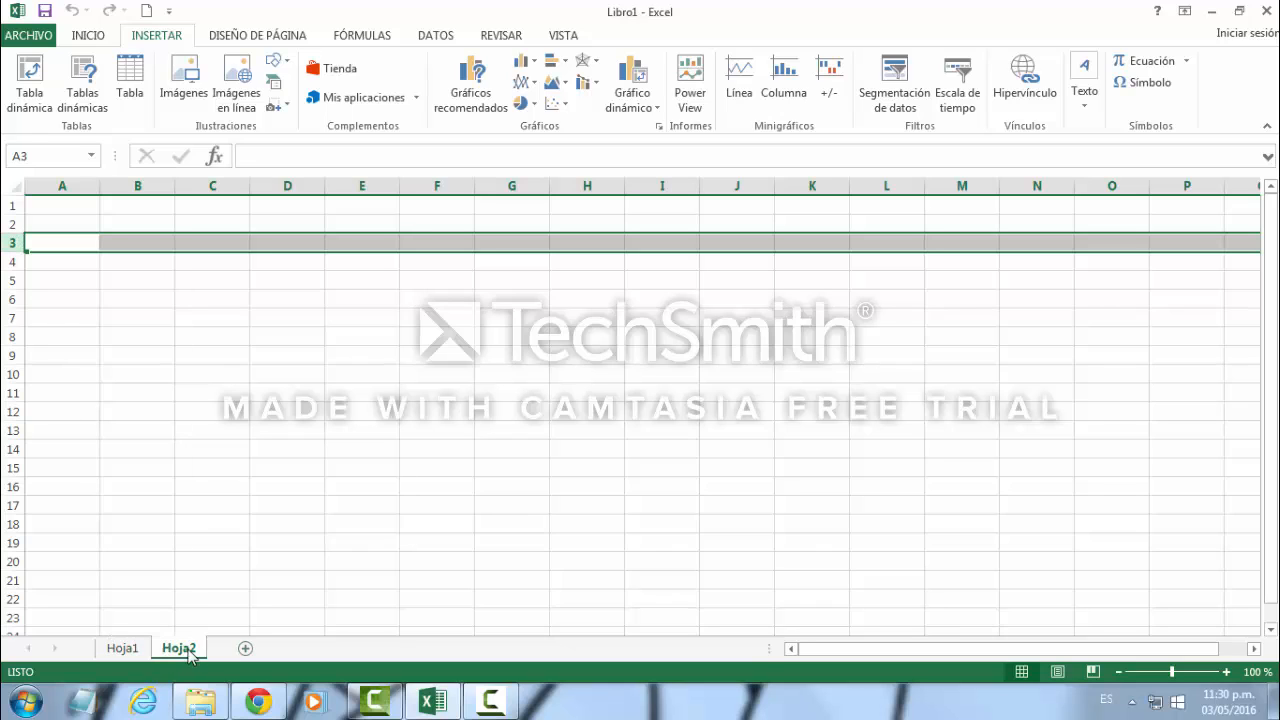
double_click(190, 650)
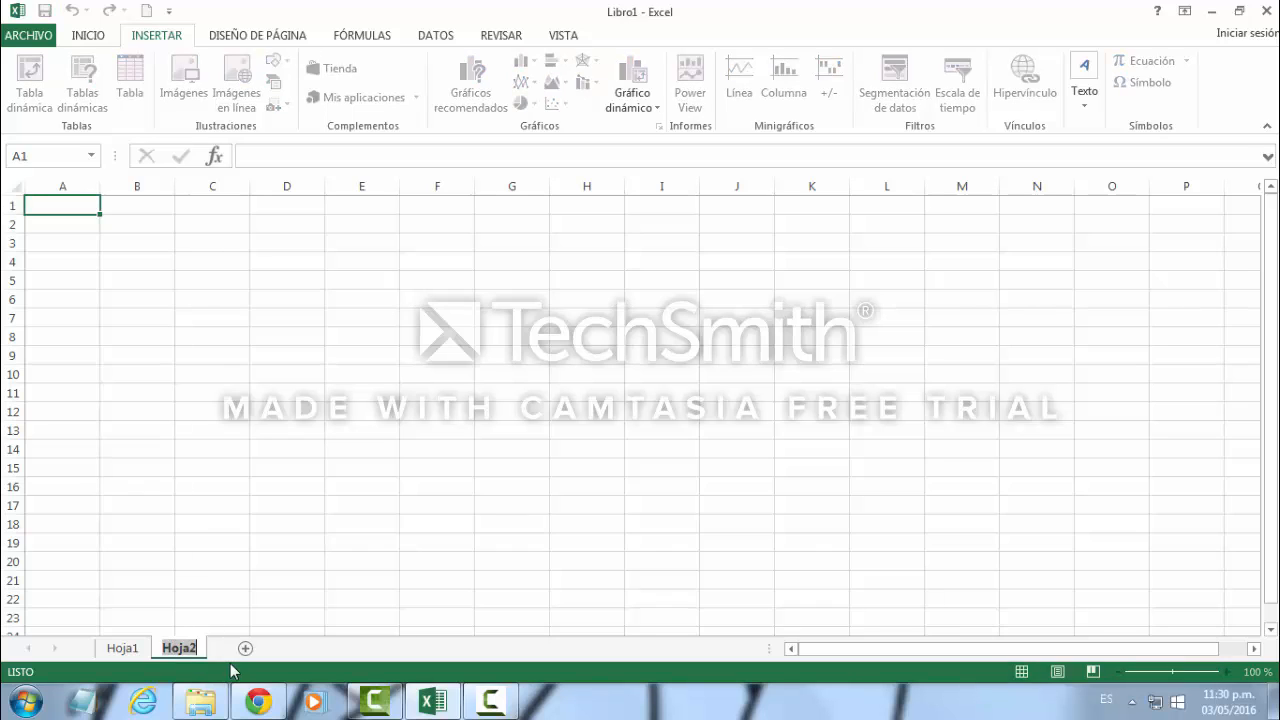
key(BackSpace)
text(Trabajo)
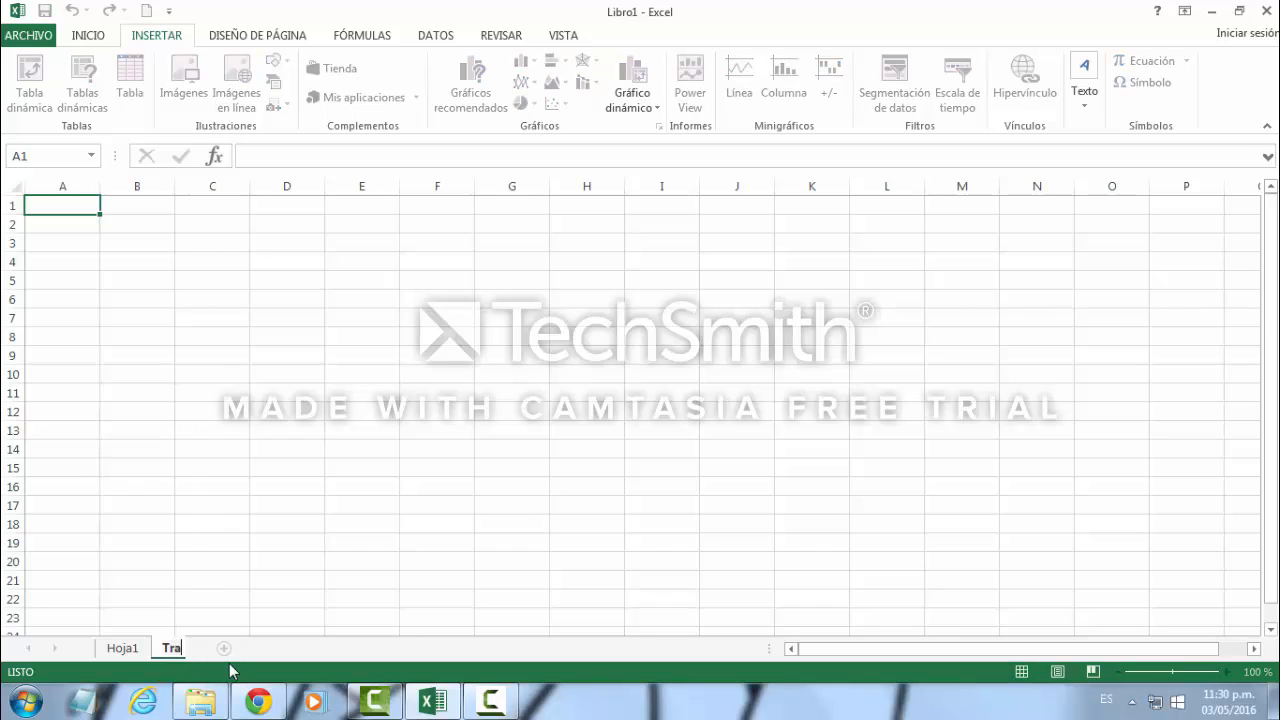
key(Return)
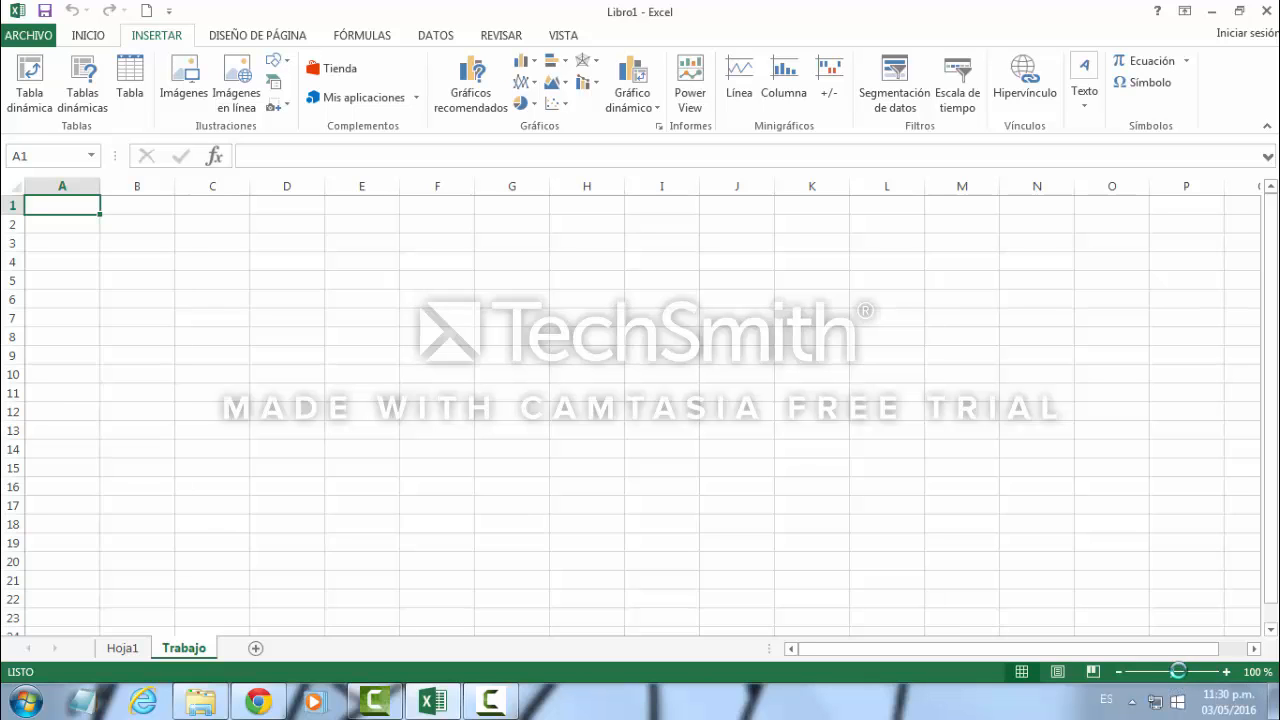
Examine how columns, cells and rows are identified by selecting column E, cell D10 and rows 10, 9 and 8.
mouse_move(1172, 672)
mouse_down()
mouse_move(1185, 672)
mouse_move(1125, 673)
mouse_move(1173, 673)
mouse_up()
click(373, 184)
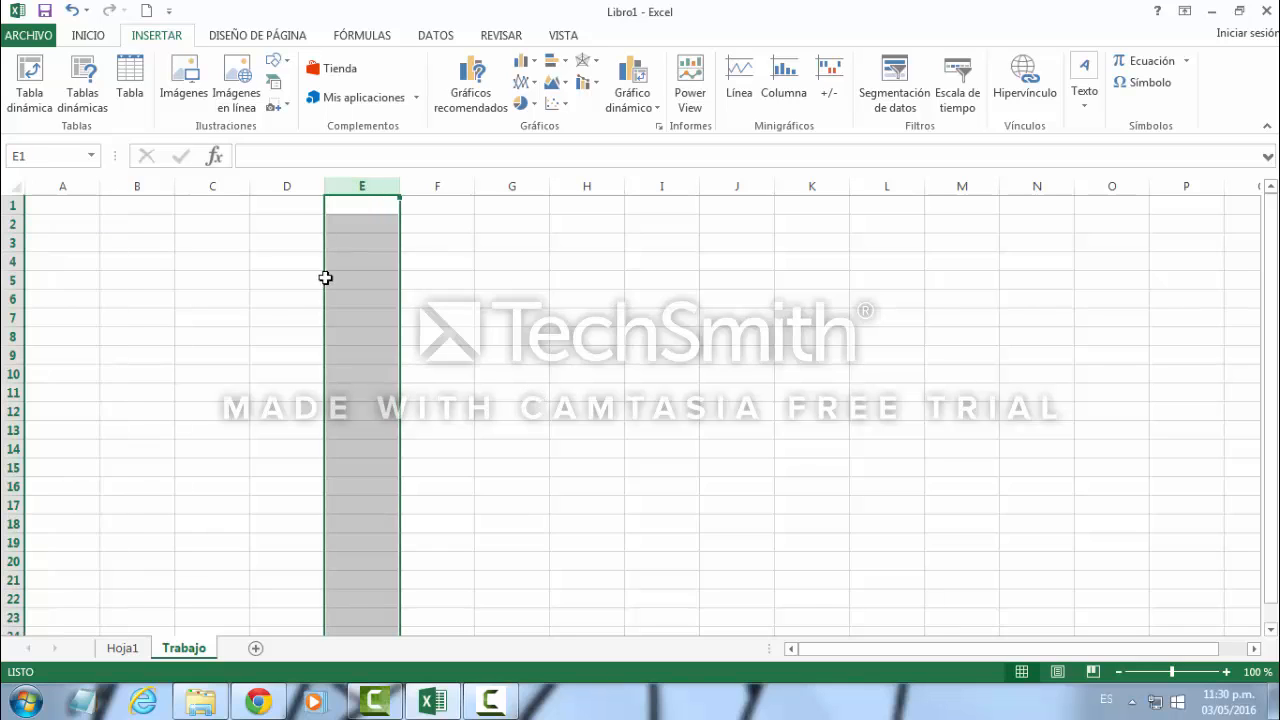
click(299, 373)
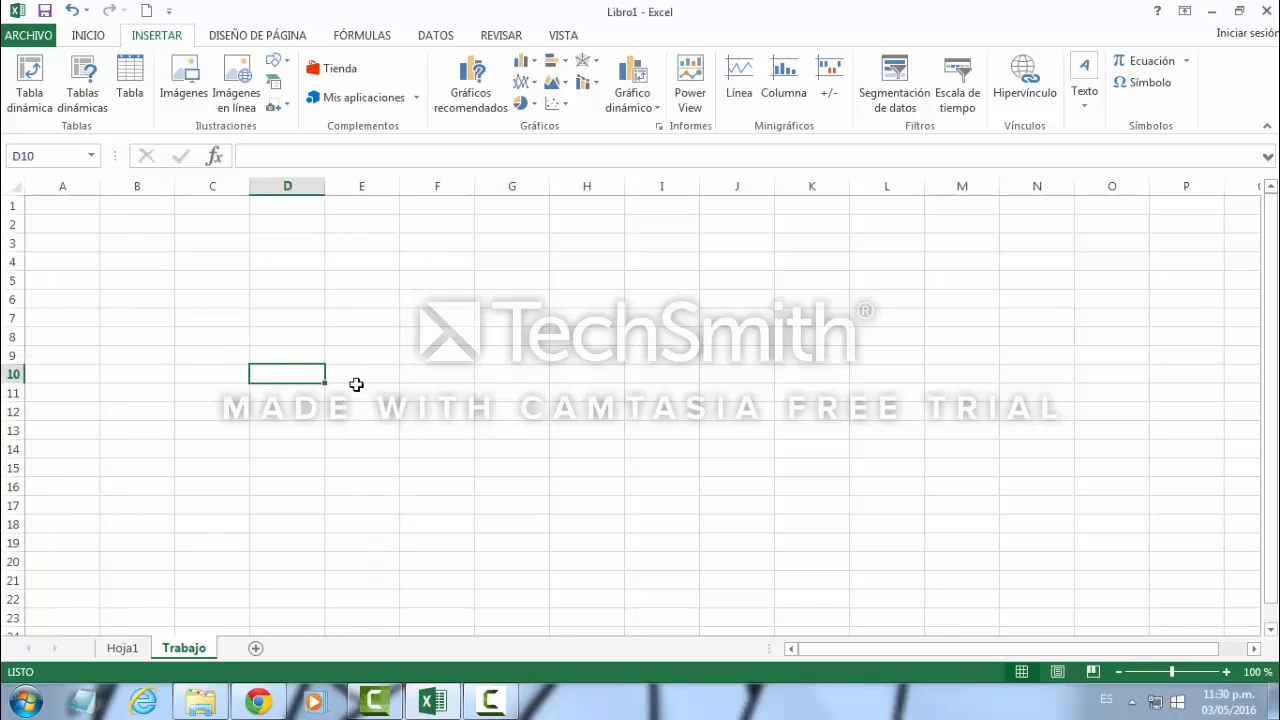
click(12, 374)
click(11, 347)
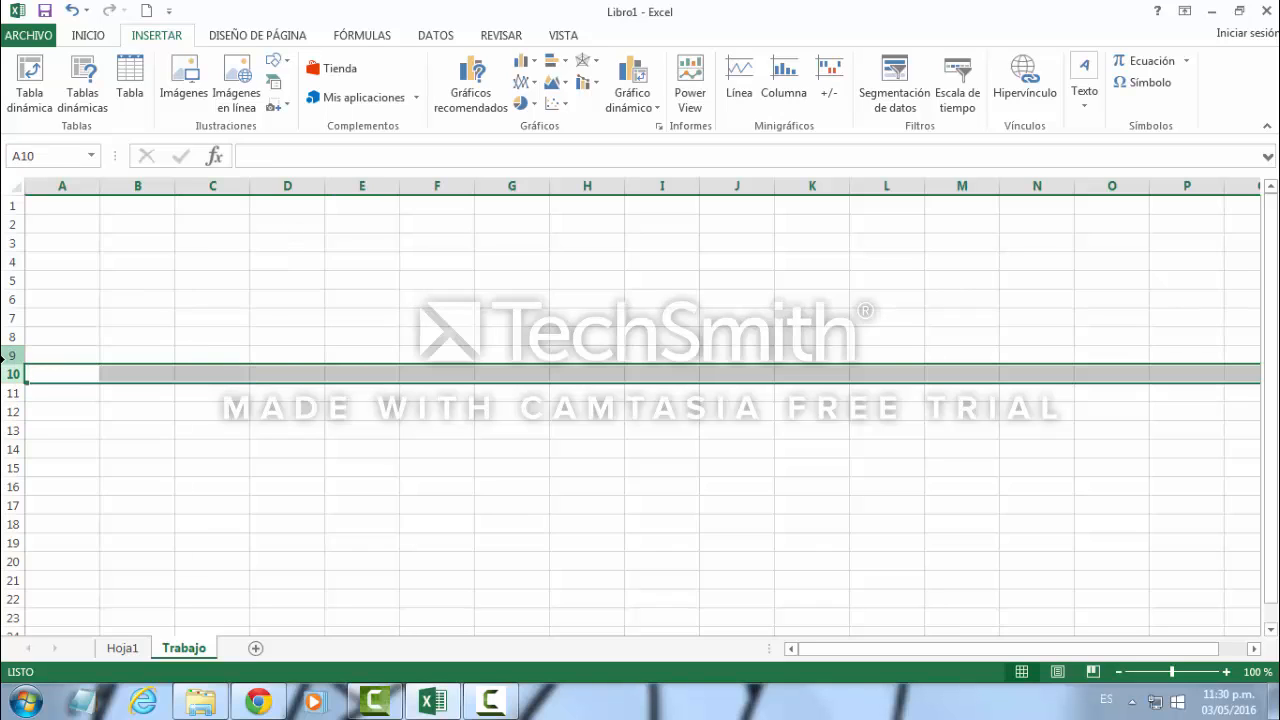
click(8, 355)
click(8, 336)
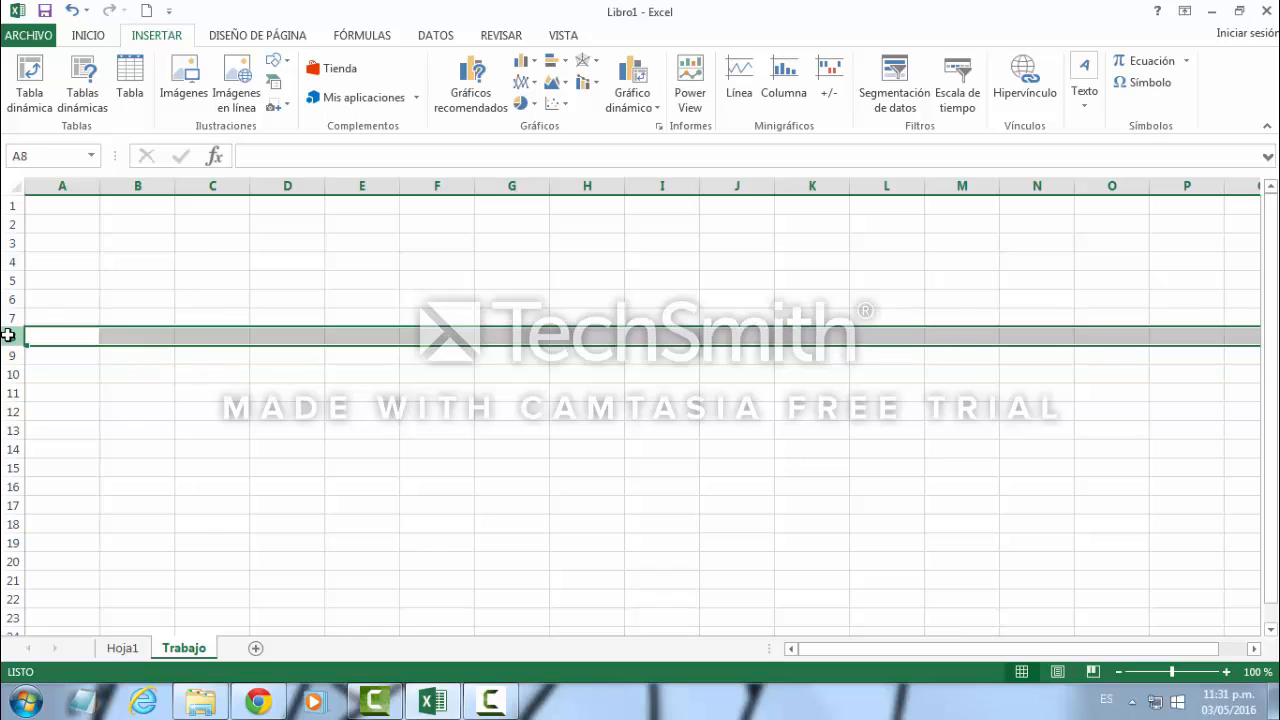
Highlight columns B through H one after another, ending with column A.
click(162, 186)
click(205, 186)
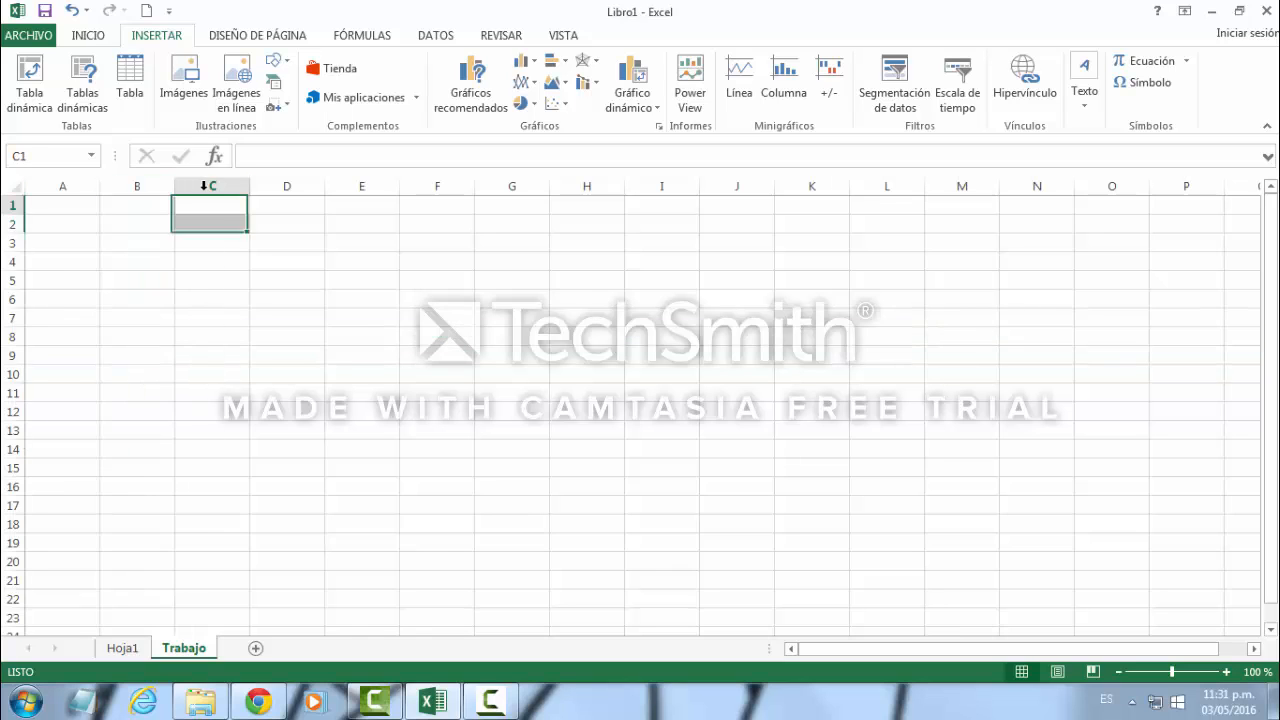
click(280, 186)
click(355, 186)
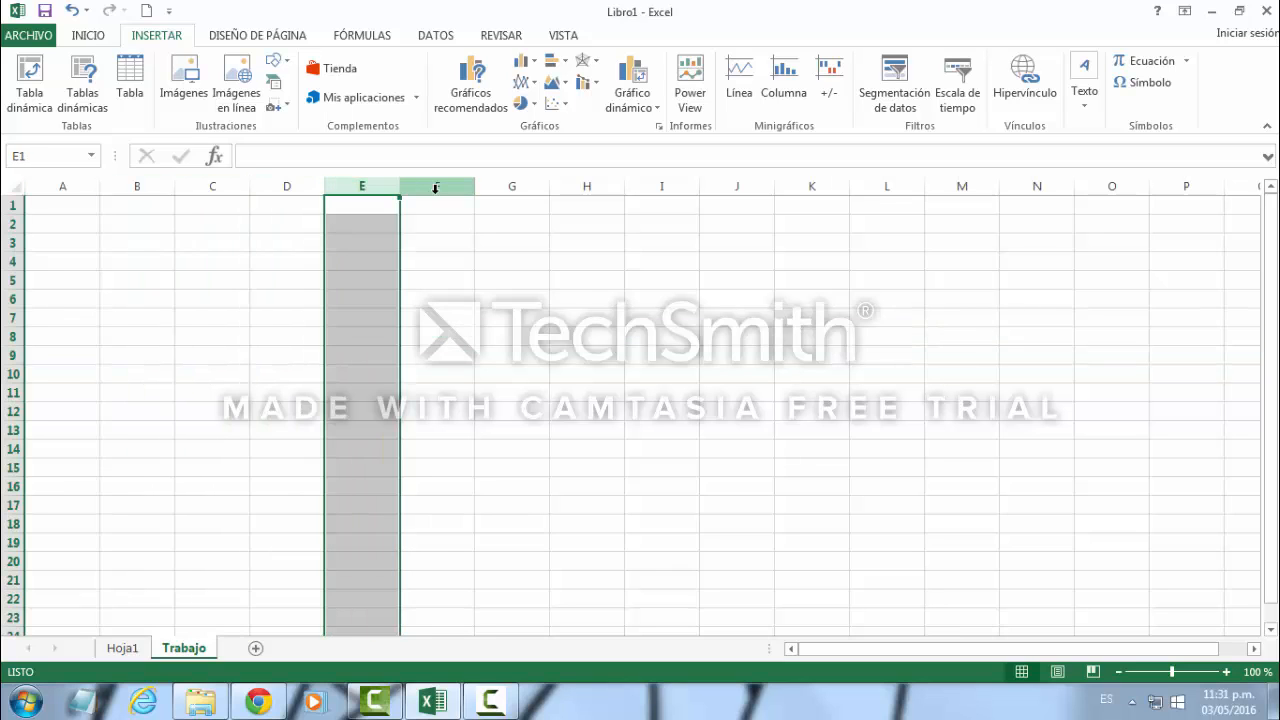
click(436, 187)
click(510, 187)
click(560, 187)
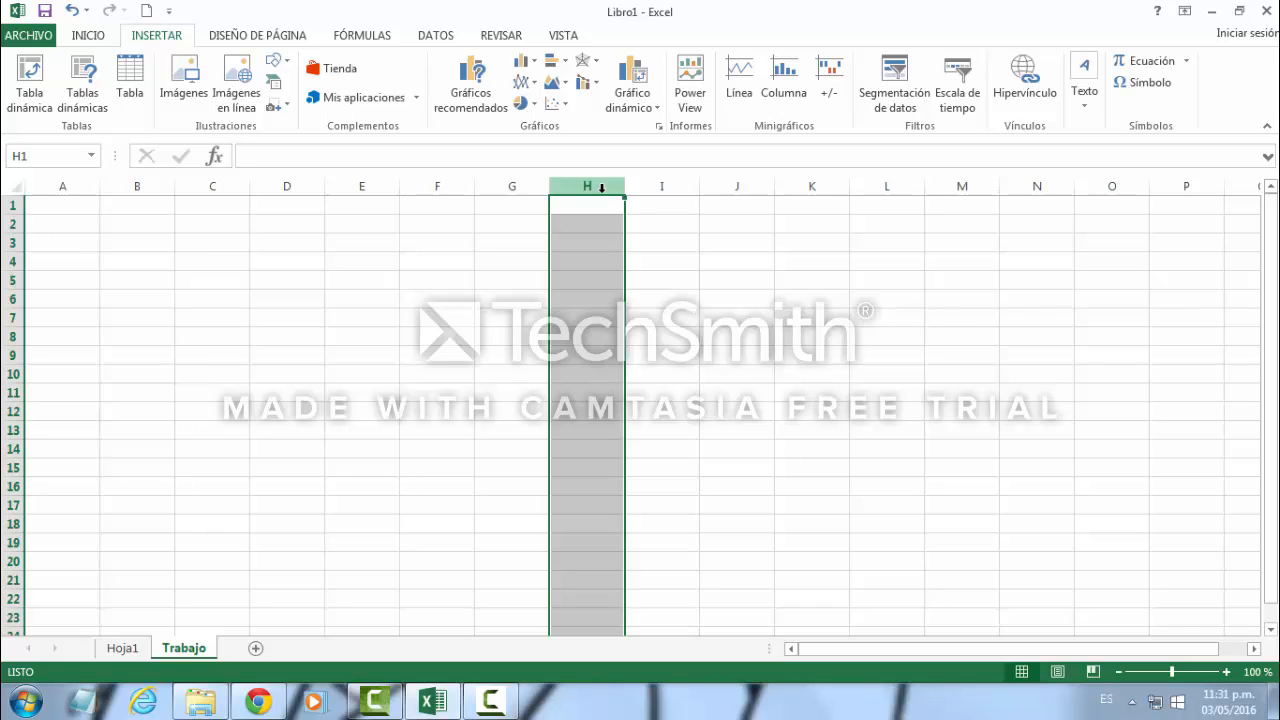
click(78, 183)
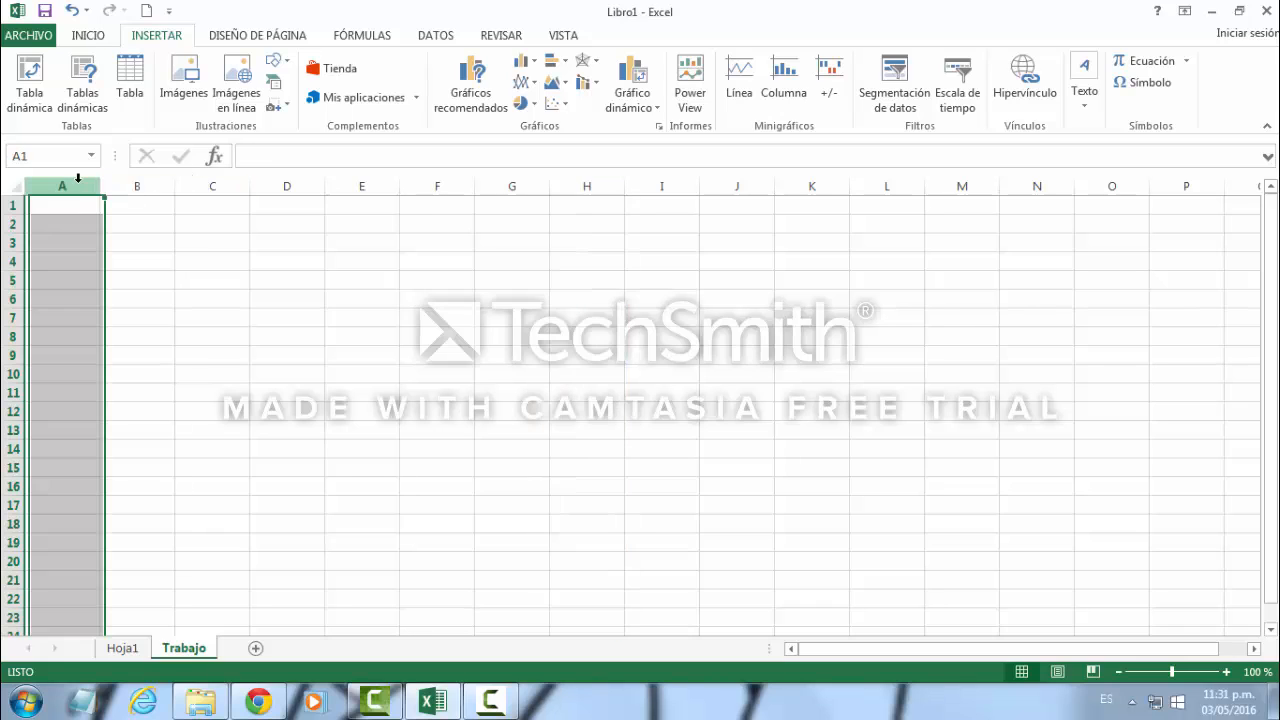
Enter the text Proyecto1 in cell B2 of the Trabajo sheet.
click(168, 261)
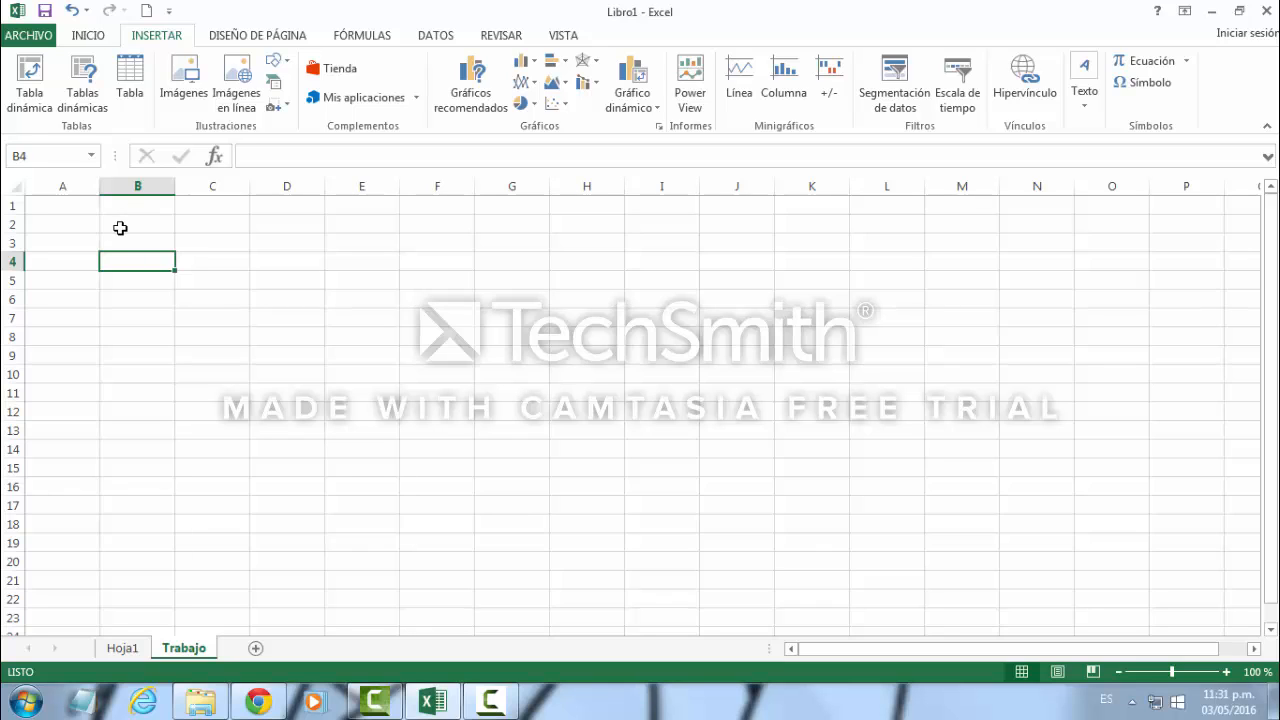
click(120, 228)
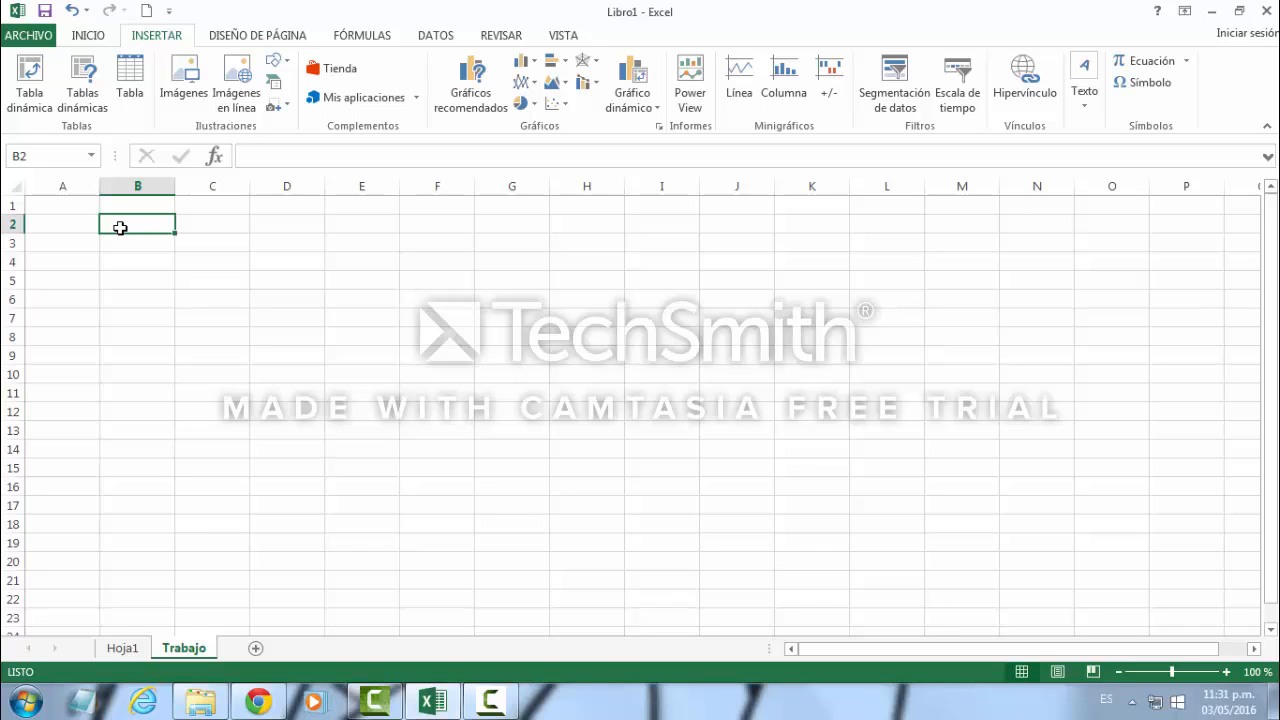
key(Return)
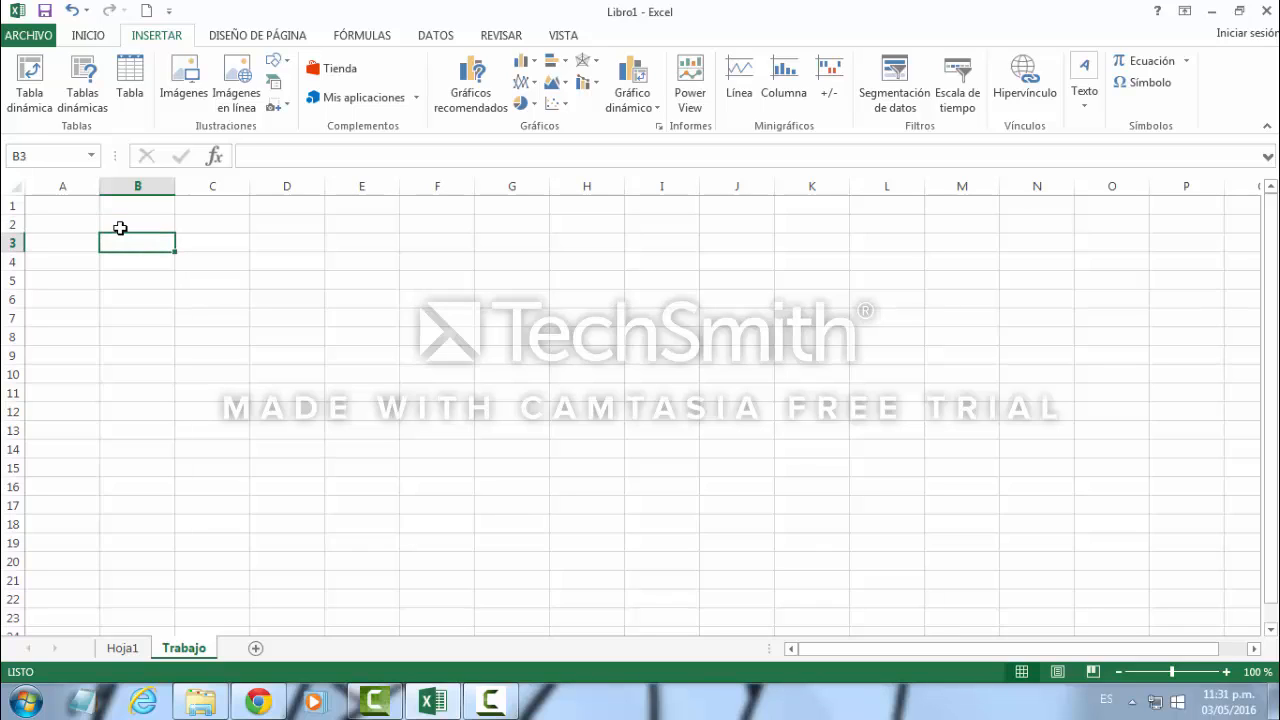
click(120, 228)
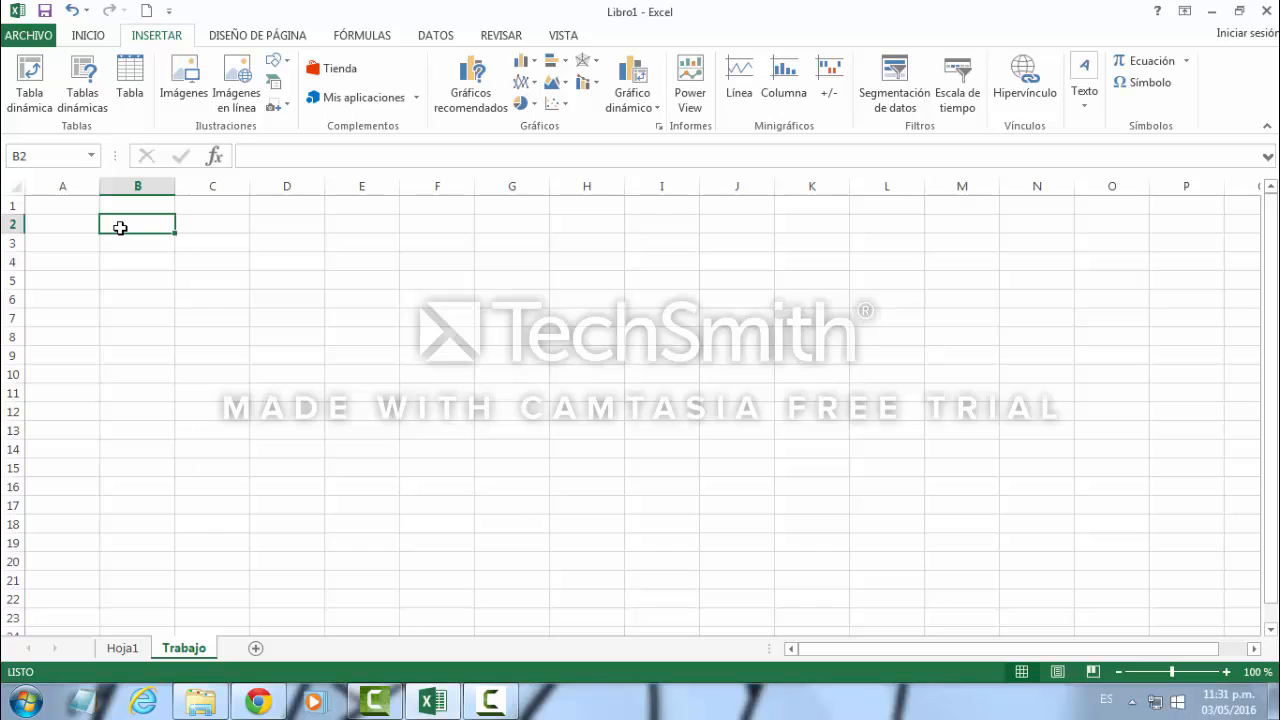
text(P)
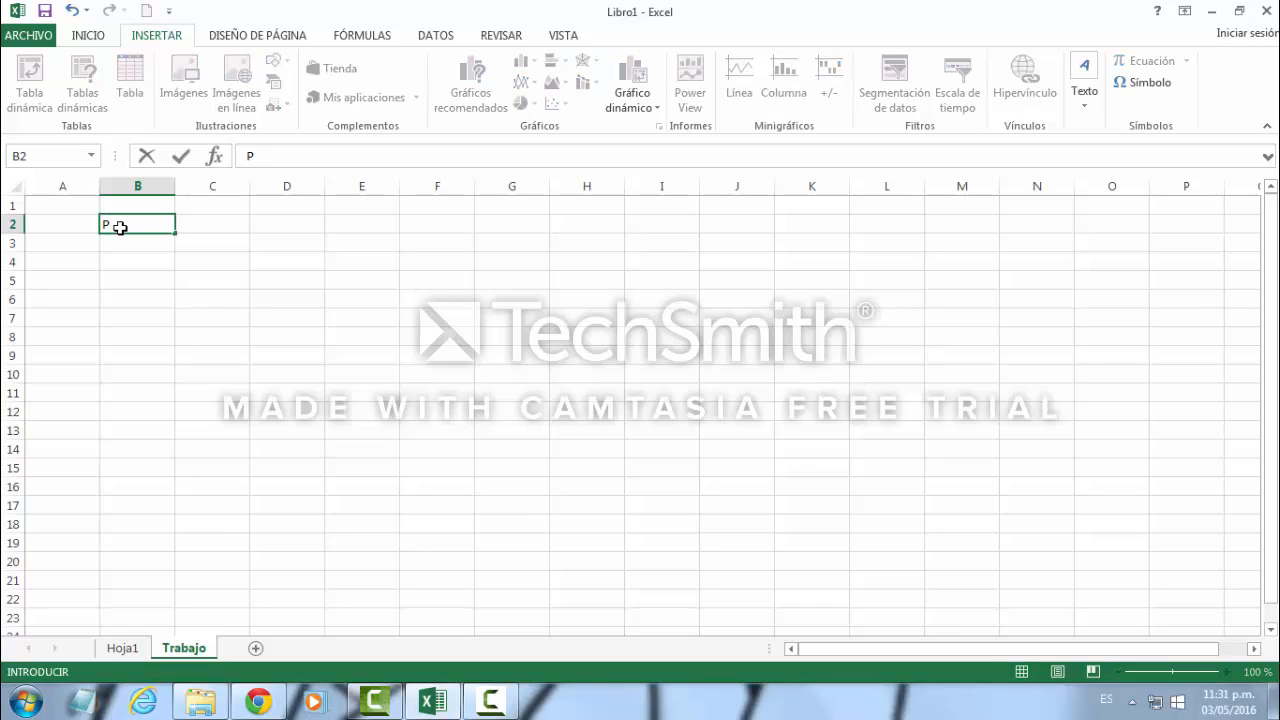
text(roecto1)
key(Return)
key(Return)
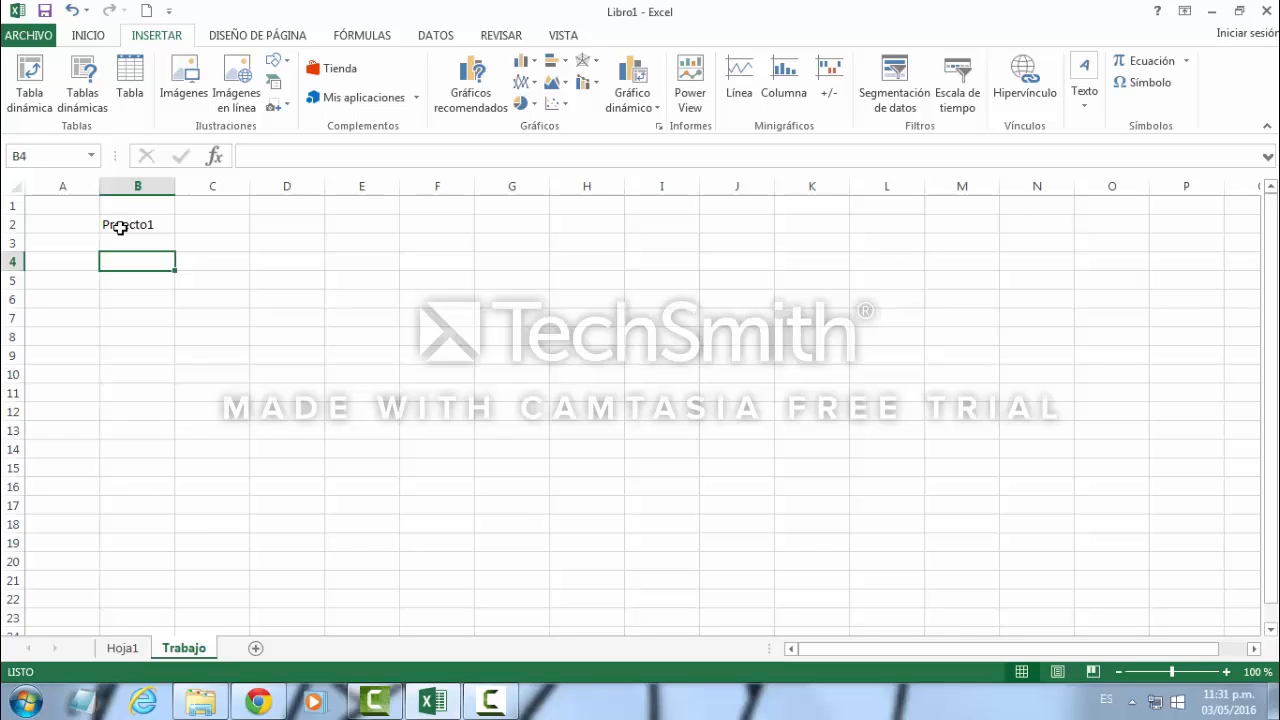
key(Up)
key(Down)
key(Left)
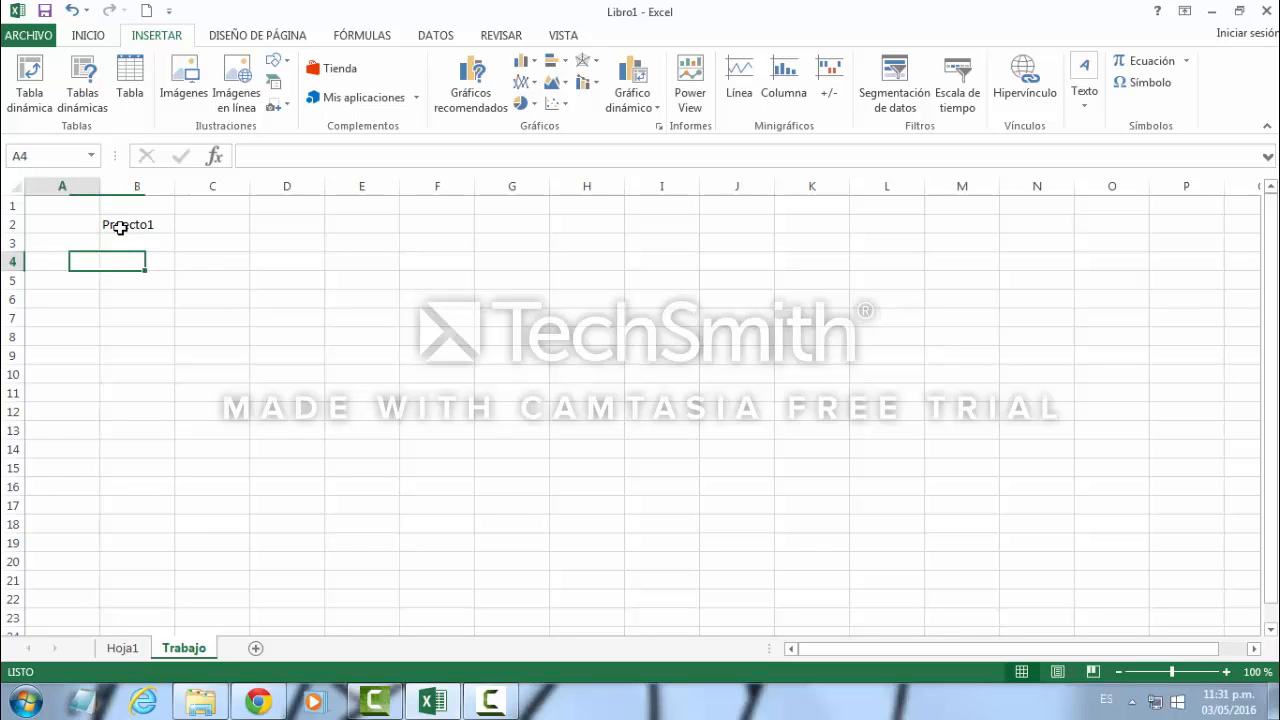
key(Right)
key(Left)
key(Right)
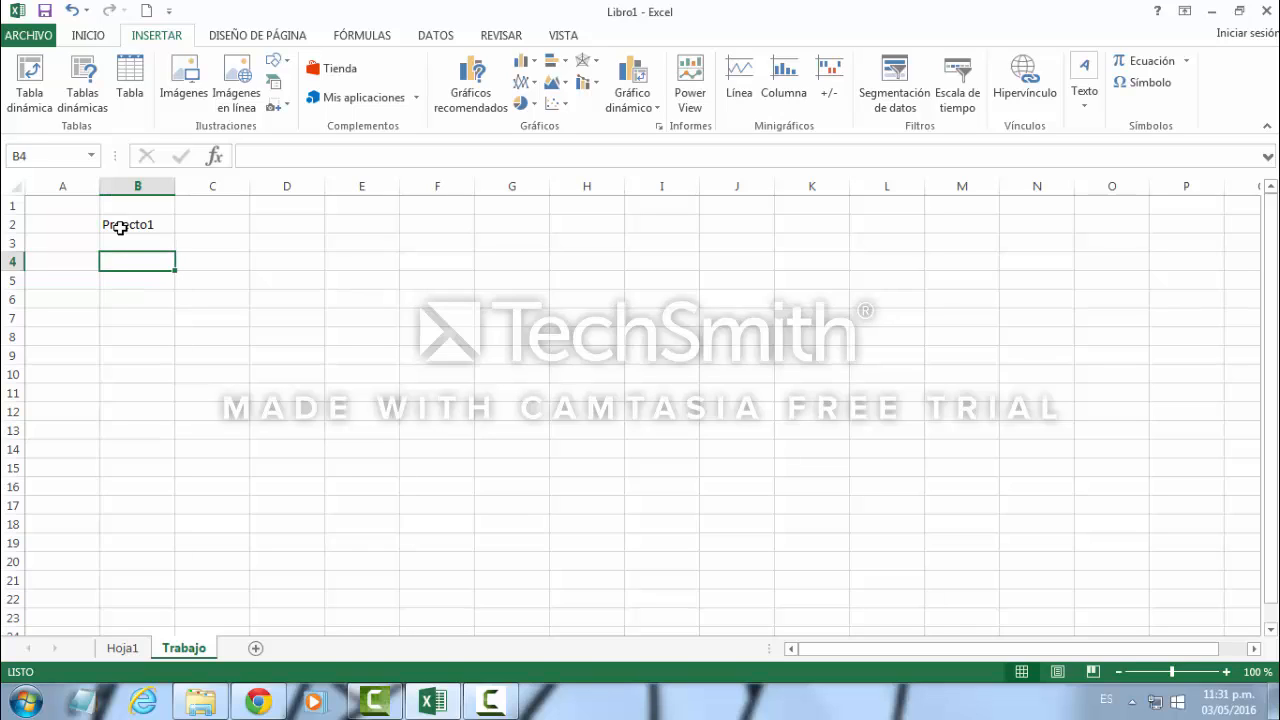
key(Up)
key(Down)
key(Left)
key(Right)
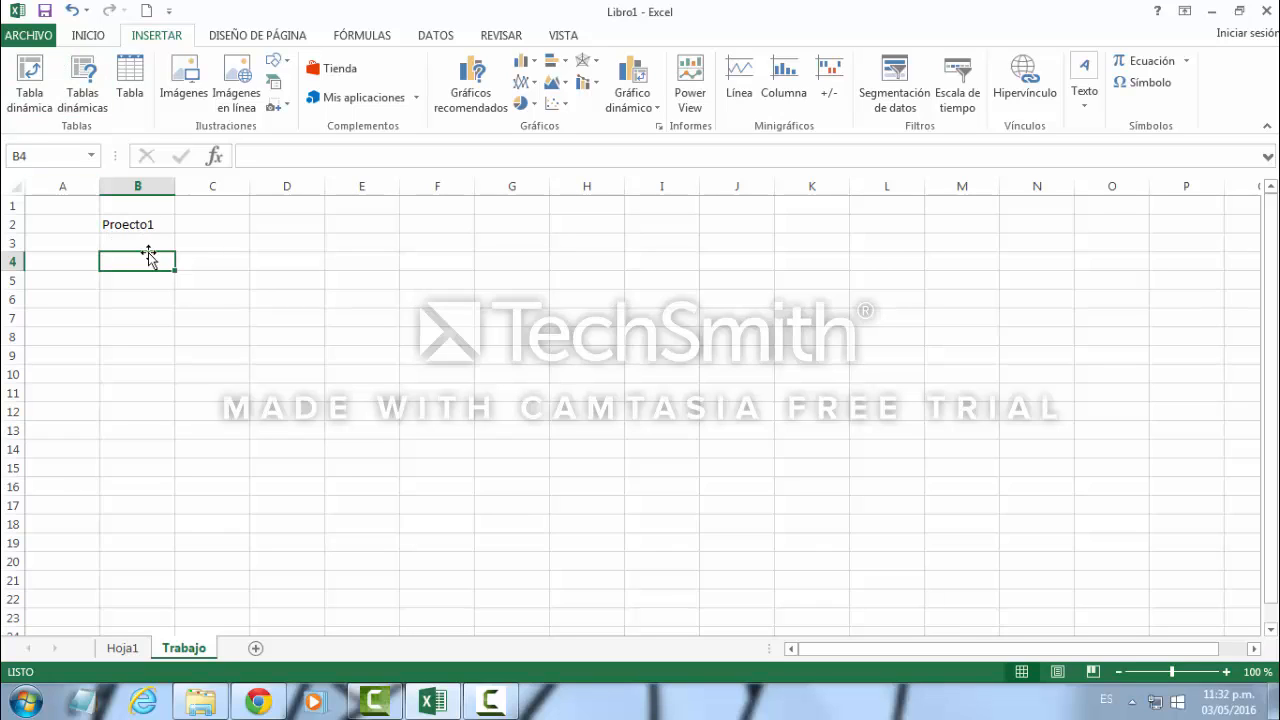
Try entering the text asdfdf in cell B4 through the formula bar and erase it again.
click(250, 158)
click(181, 157)
click(286, 152)
text(a)
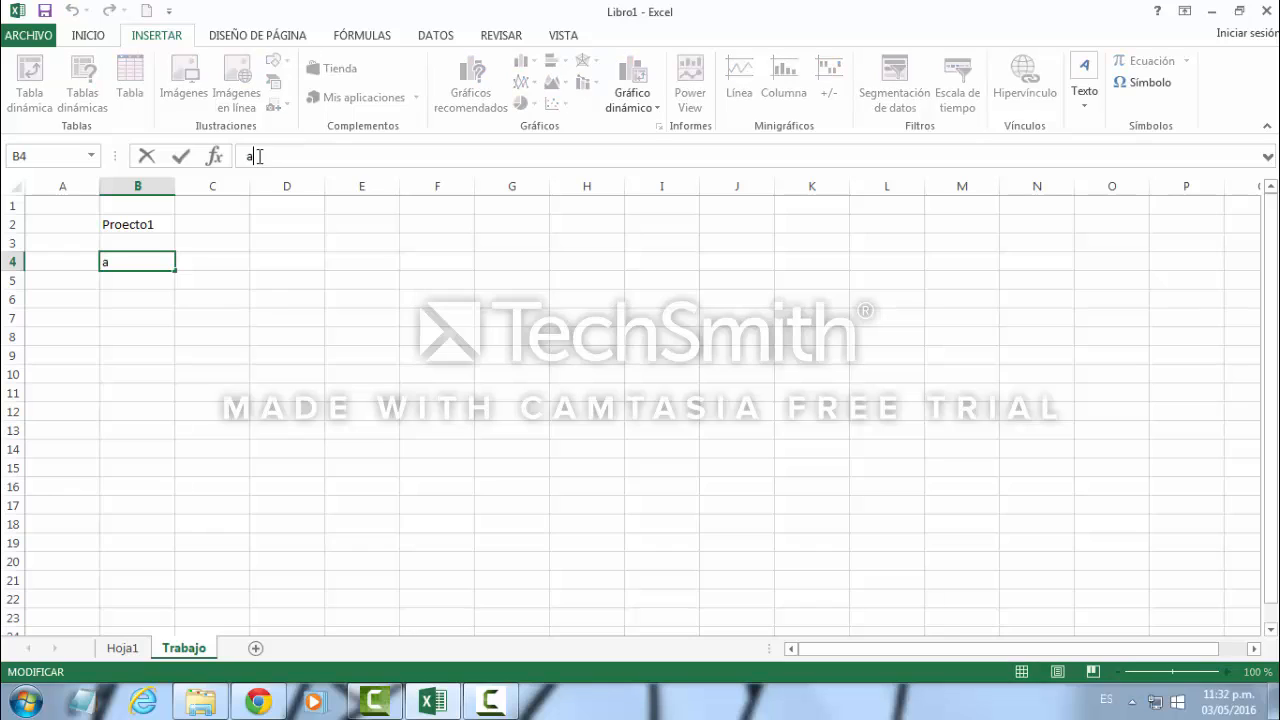
text(sdfdf)
key(BackSpace)
key(BackSpace)
key(BackSpace)
key(BackSpace)
key(BackSpace)
key(BackSpace)
Delete the text in cell B2 and dismiss the Windows colour scheme warning without changing the scheme.
click(150, 228)
key(BackSpace)
click(206, 238)
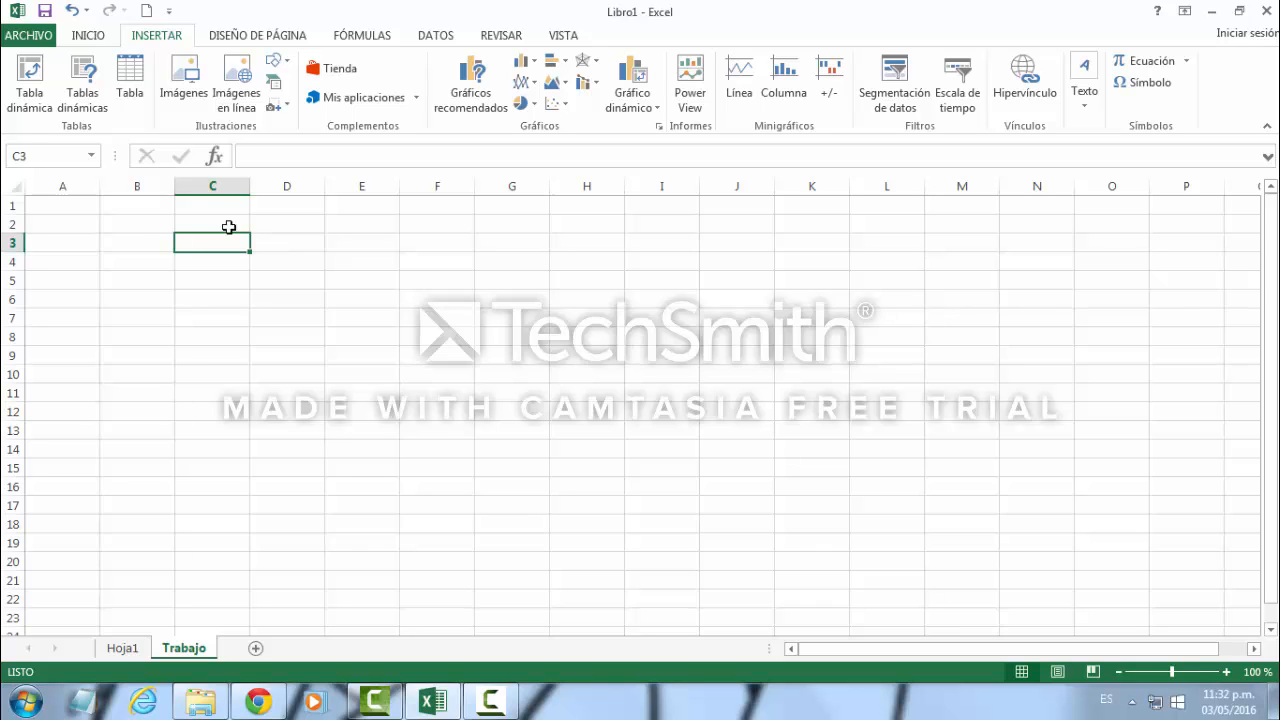
click(79, 205)
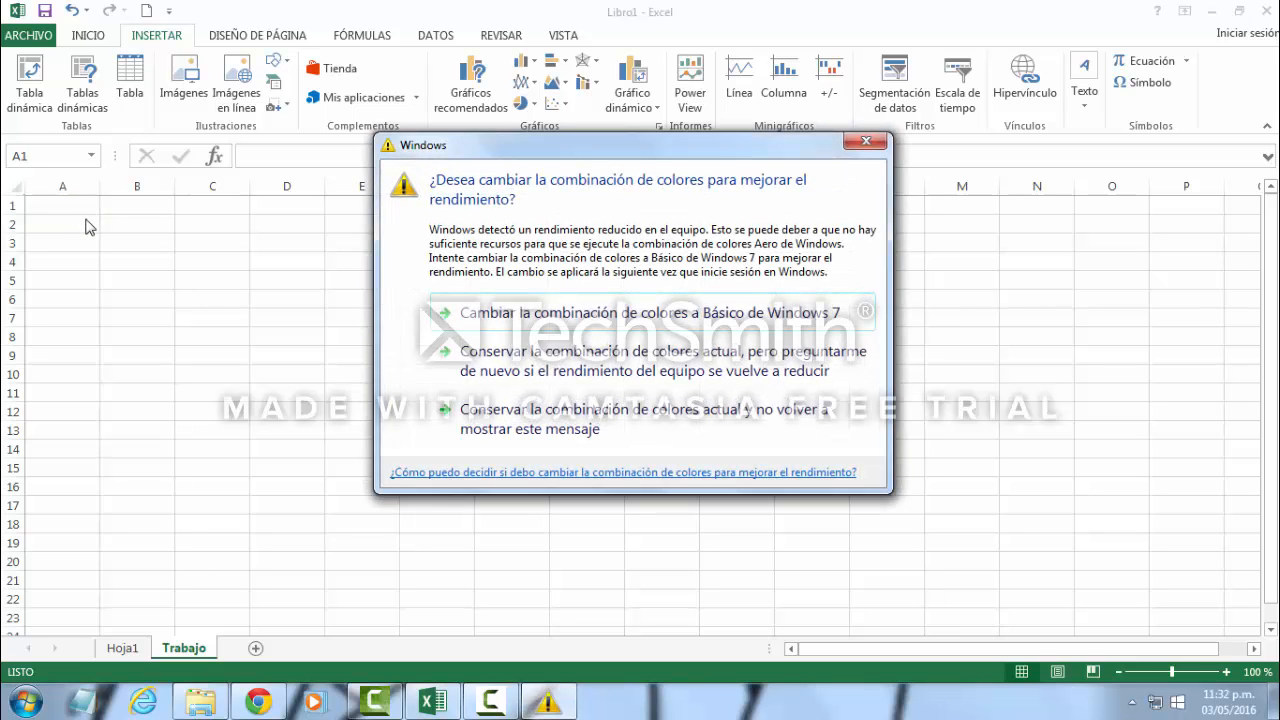
click(860, 142)
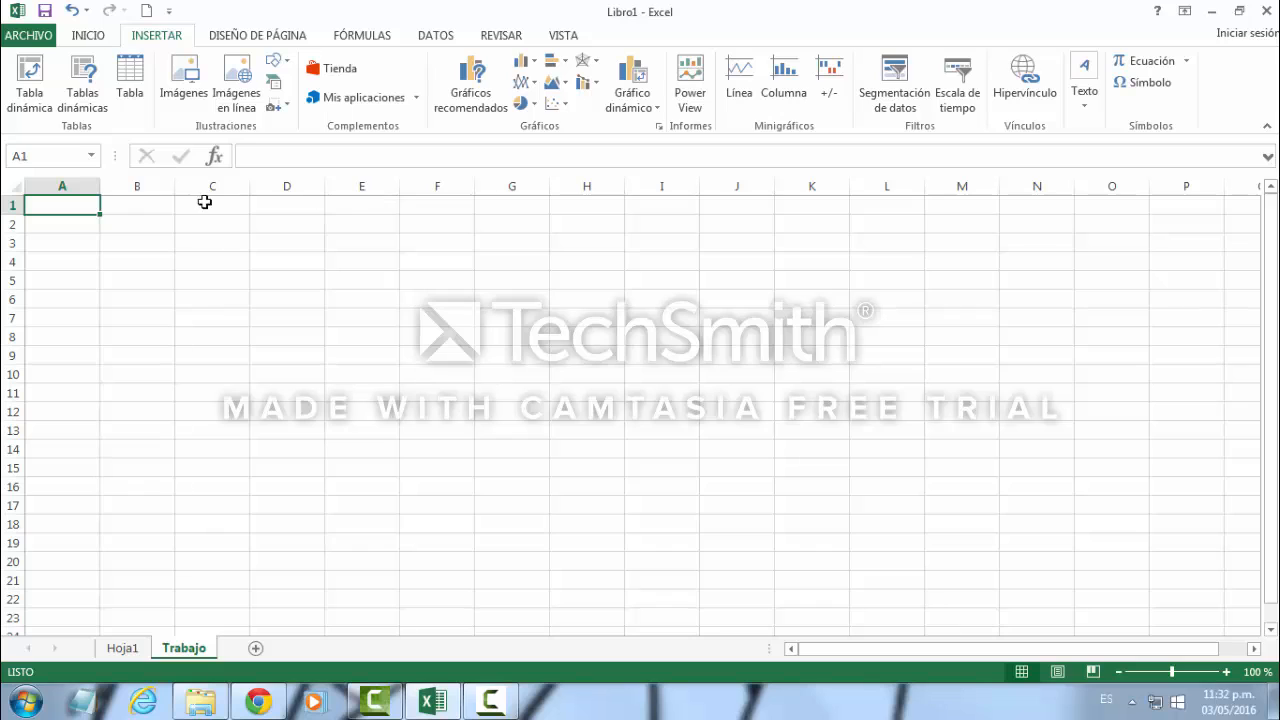
click(270, 166)
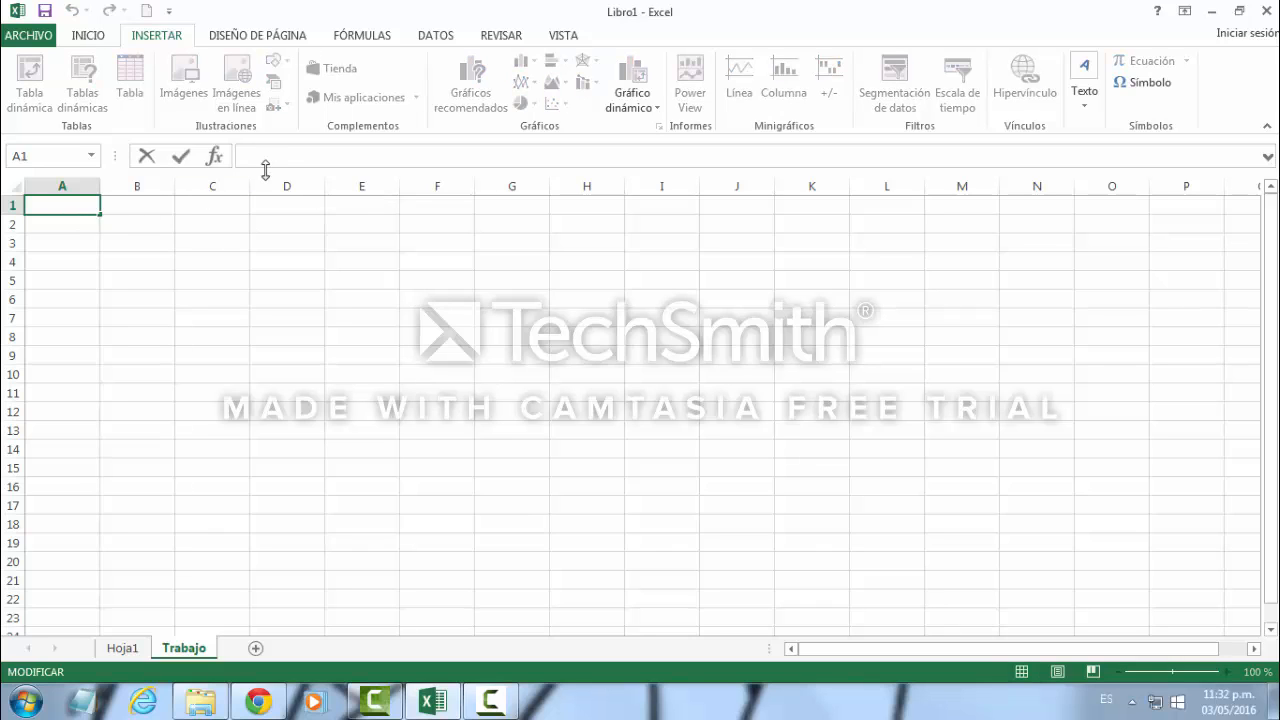
text(0 1)
text(234567)
text(89)
text(())
text("E)
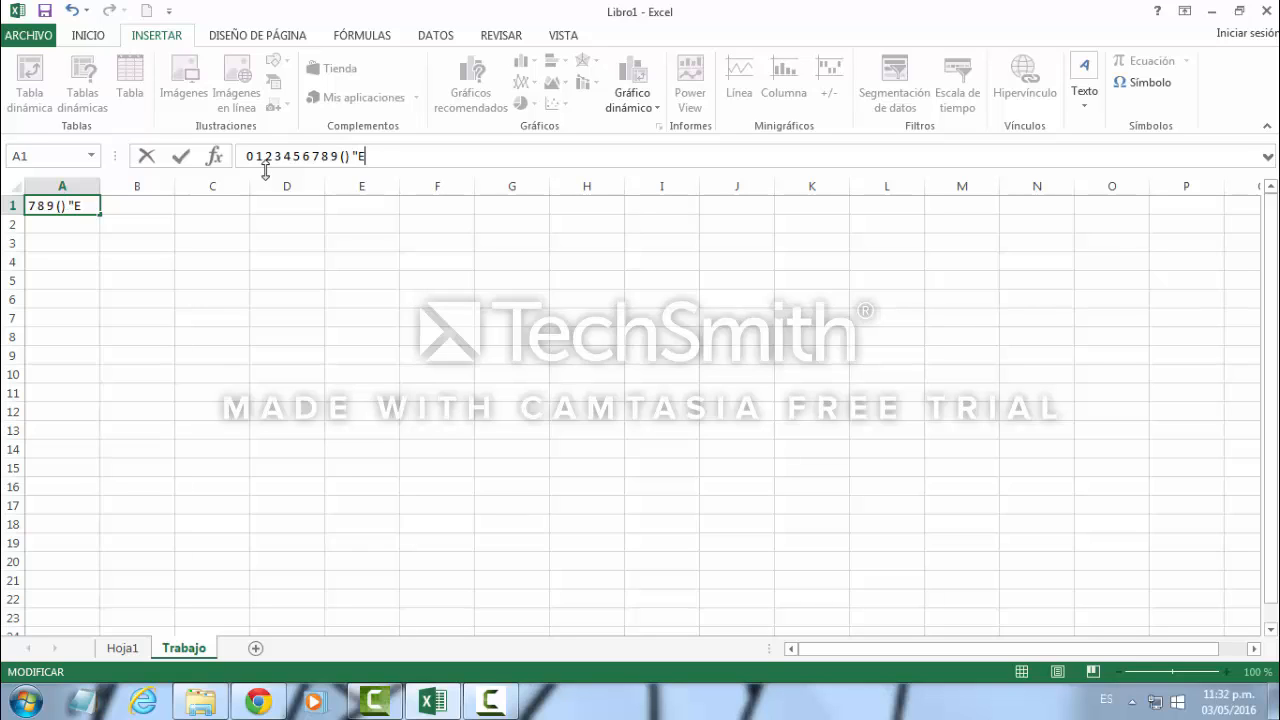
text(""e" -)
key(BackSpace)
text(.)
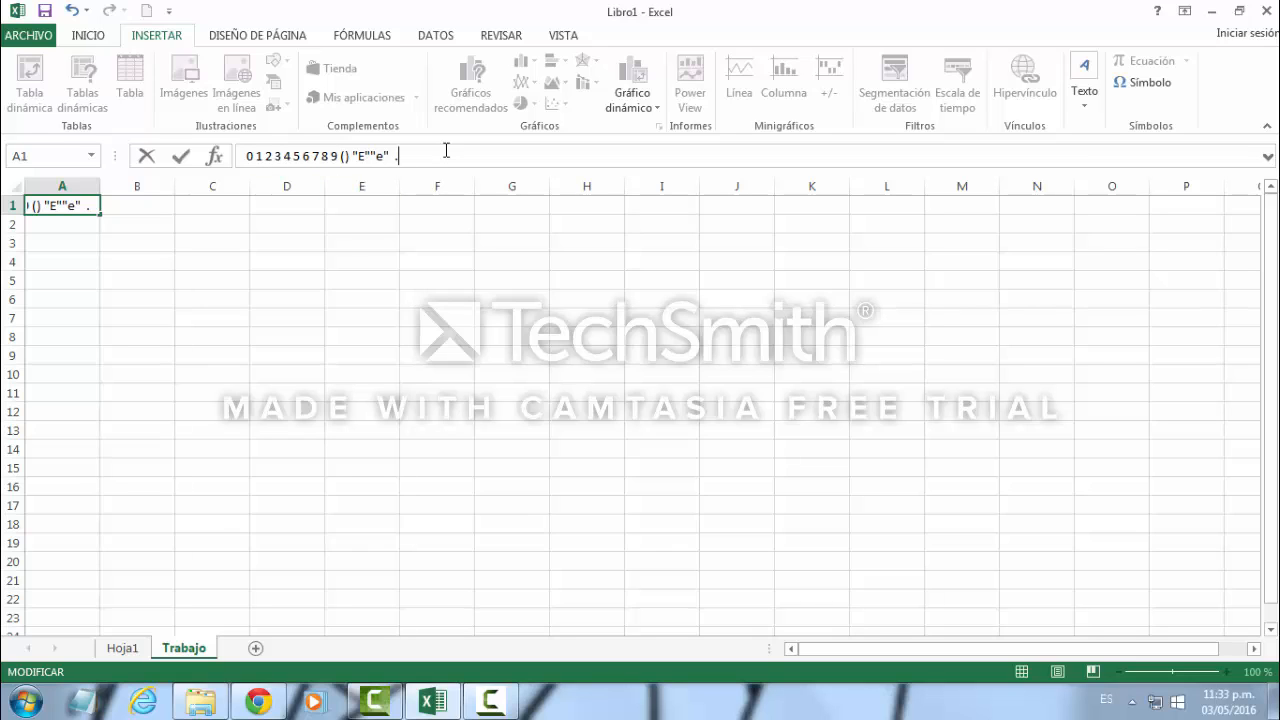
Erase all the sample characters from cell A1.
key(BackSpace)
key(BackSpace)
key(BackSpace)
key(BackSpace)
key(BackSpace)
key(BackSpace)
key(BackSpace)
key(BackSpace)
key(BackSpace)
key(BackSpace)
key(BackSpace)
key(BackSpace)
key(BackSpace)
key(BackSpace)
key(BackSpace)
key(BackSpace)
key(BackSpace)
key(BackSpace)
key(BackSpace)
key(BackSpace)
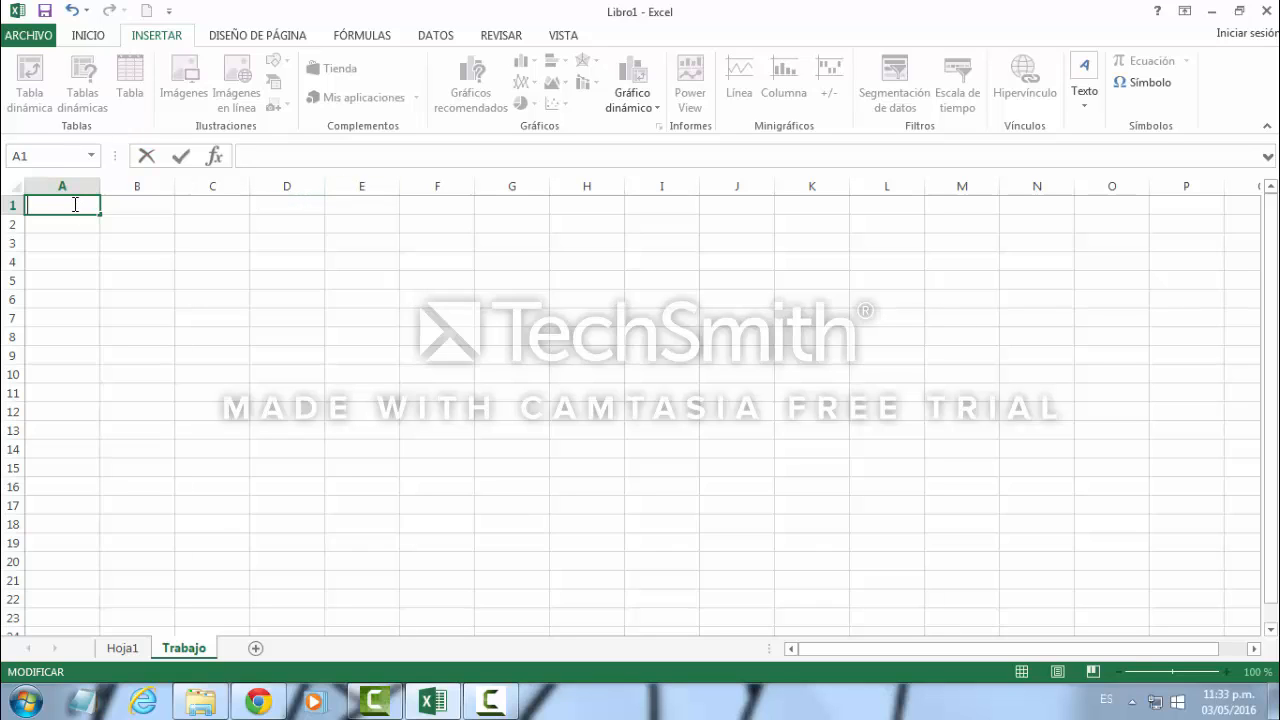
Enter the date 3-04-15 in cell A1 and the text 30 - 30 in cell A2.
text(3-04-15)
key(ctrl+Return)
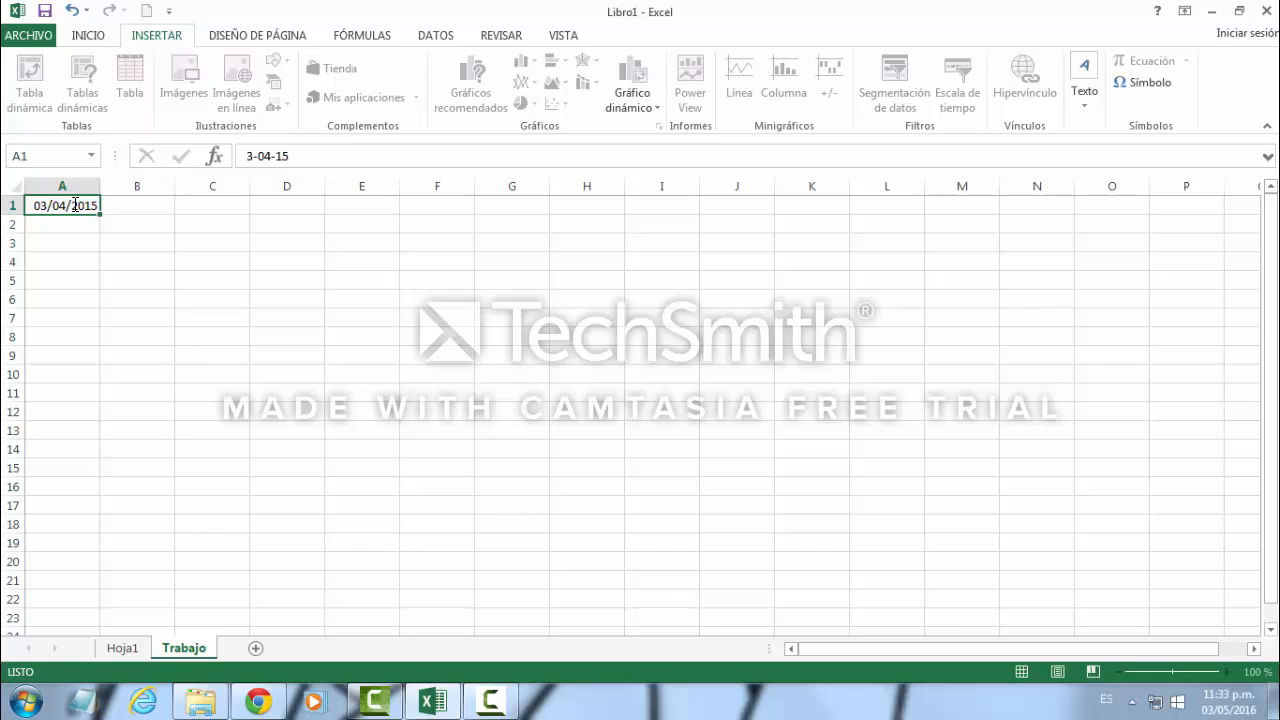
key(Return)
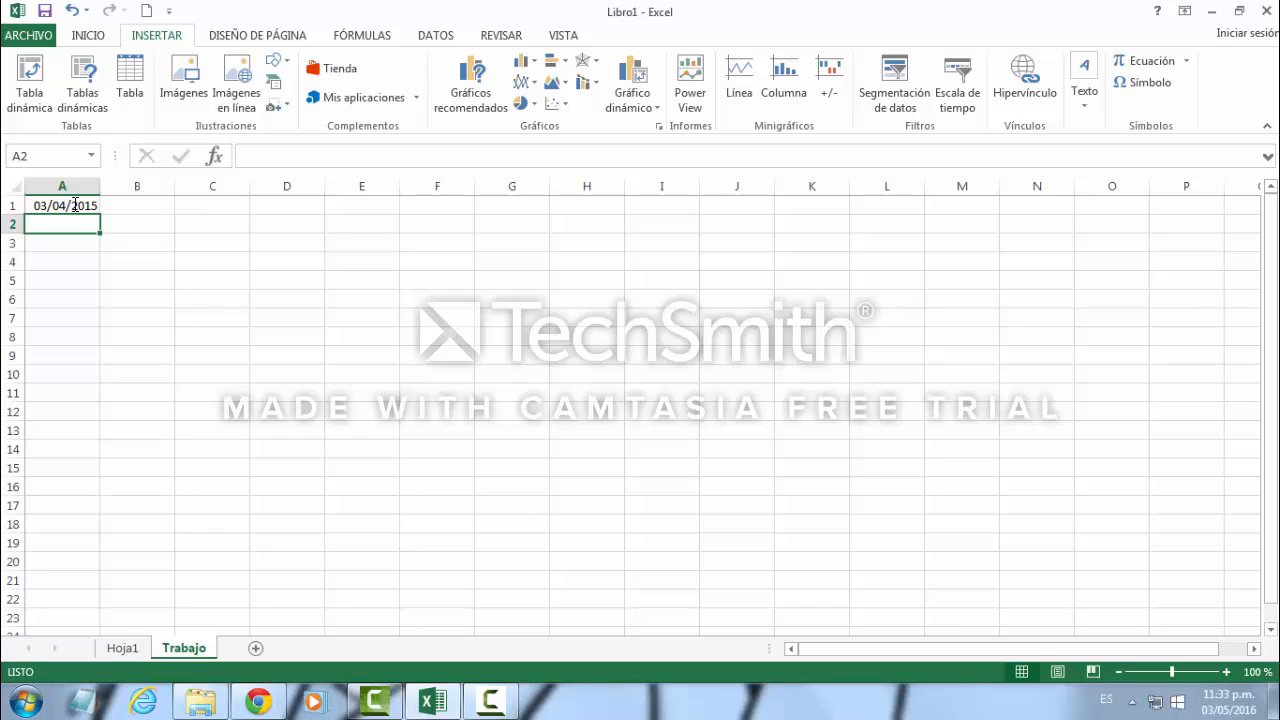
text(30)
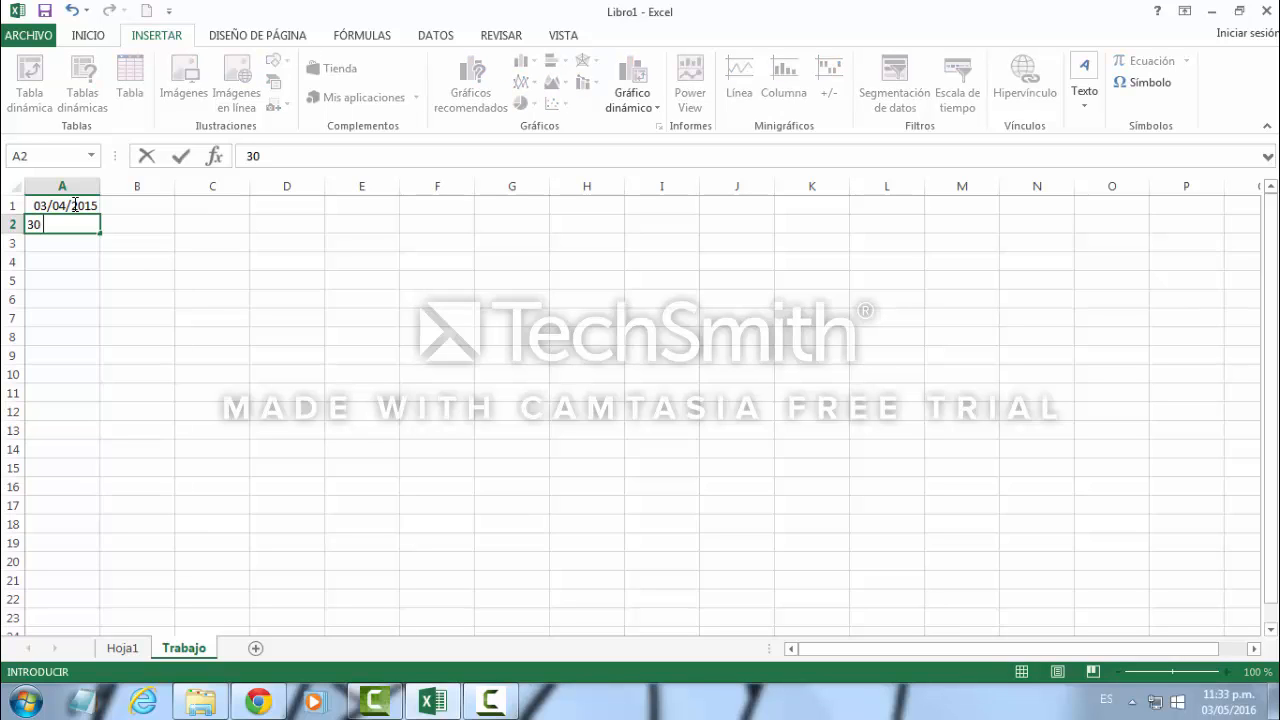
text( - 30)
key(Return)
key(Return)
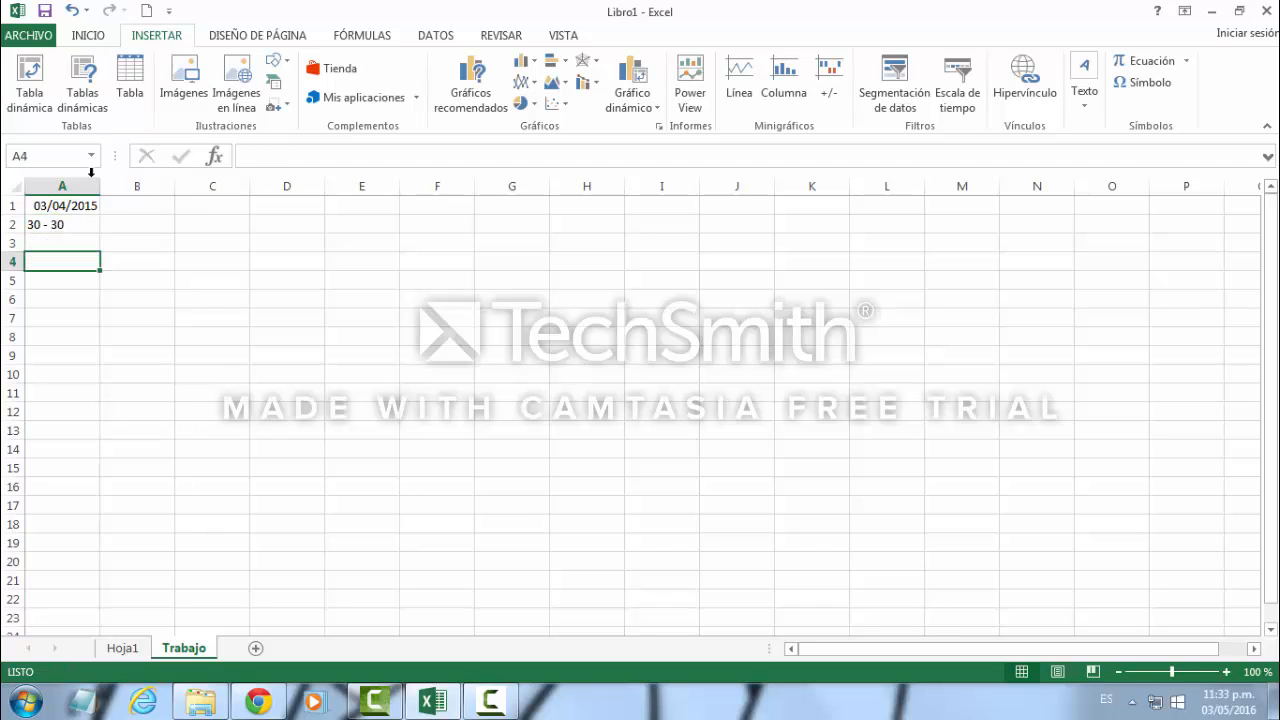
Clear the text from cell A2 and the date from cell A1.
click(80, 226)
key(BackSpace)
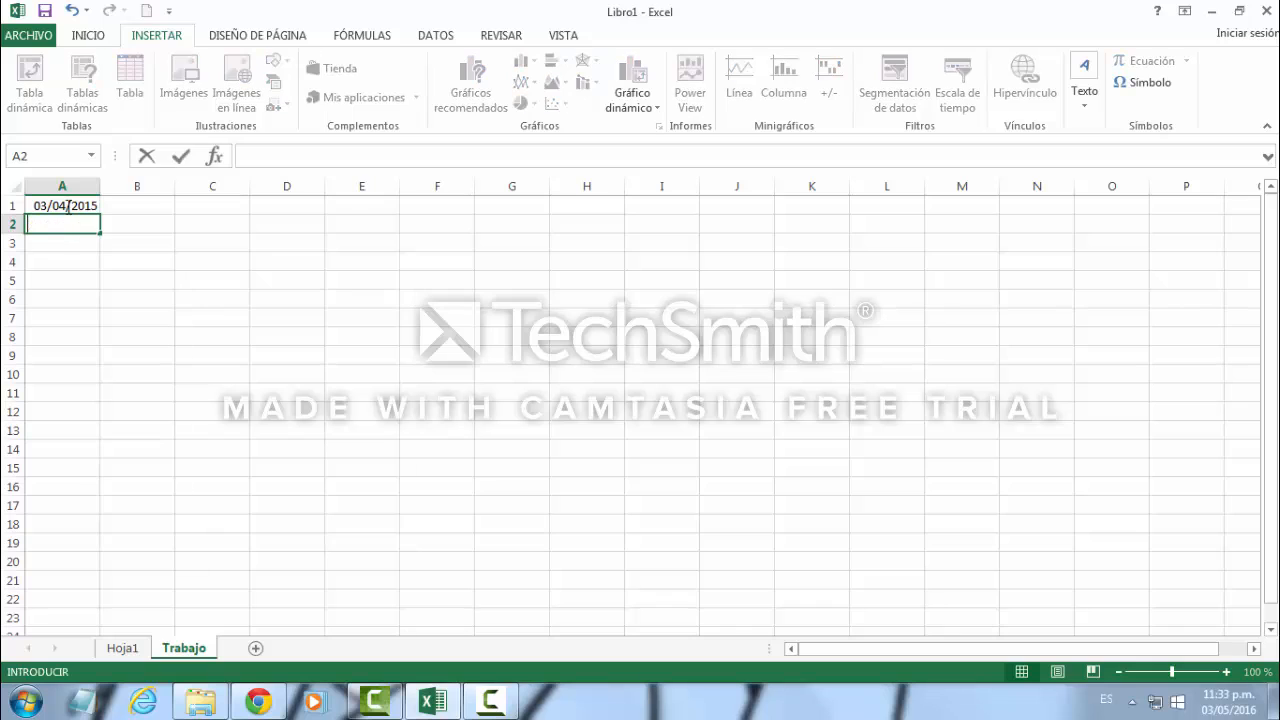
double_click(71, 206)
key(BackSpace)
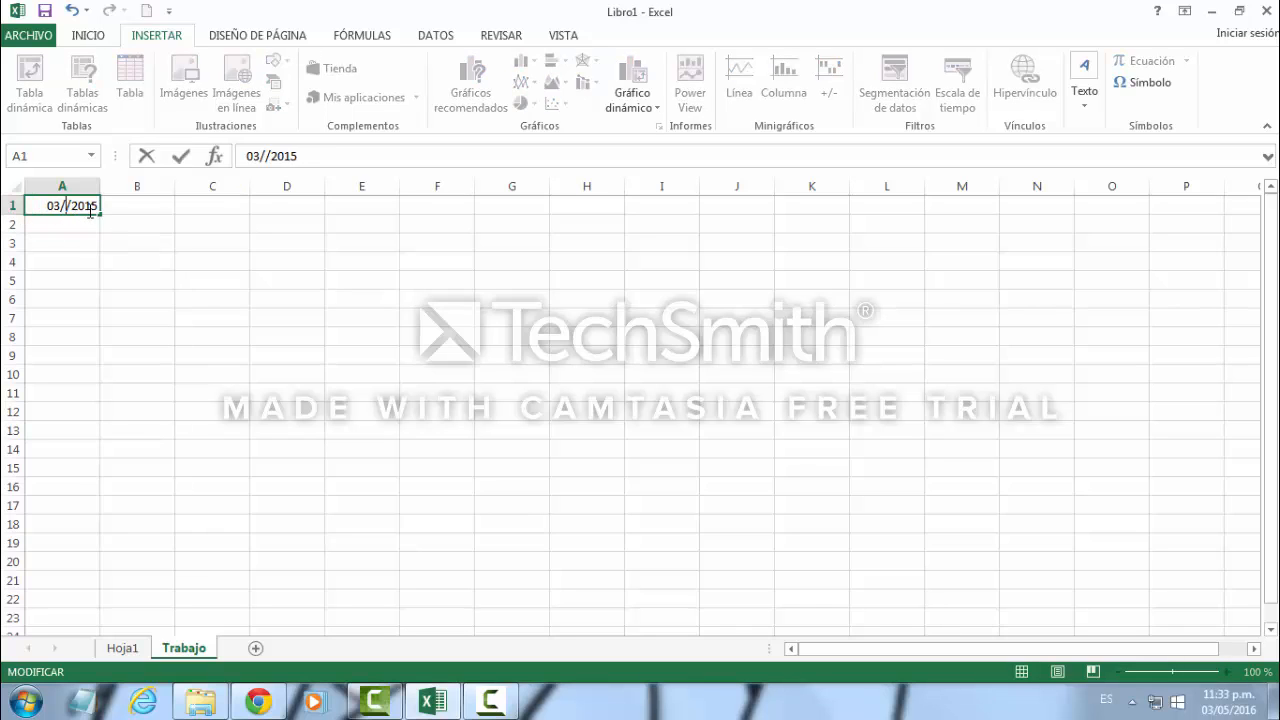
double_click(90, 208)
key(BackSpace)
click(61, 205)
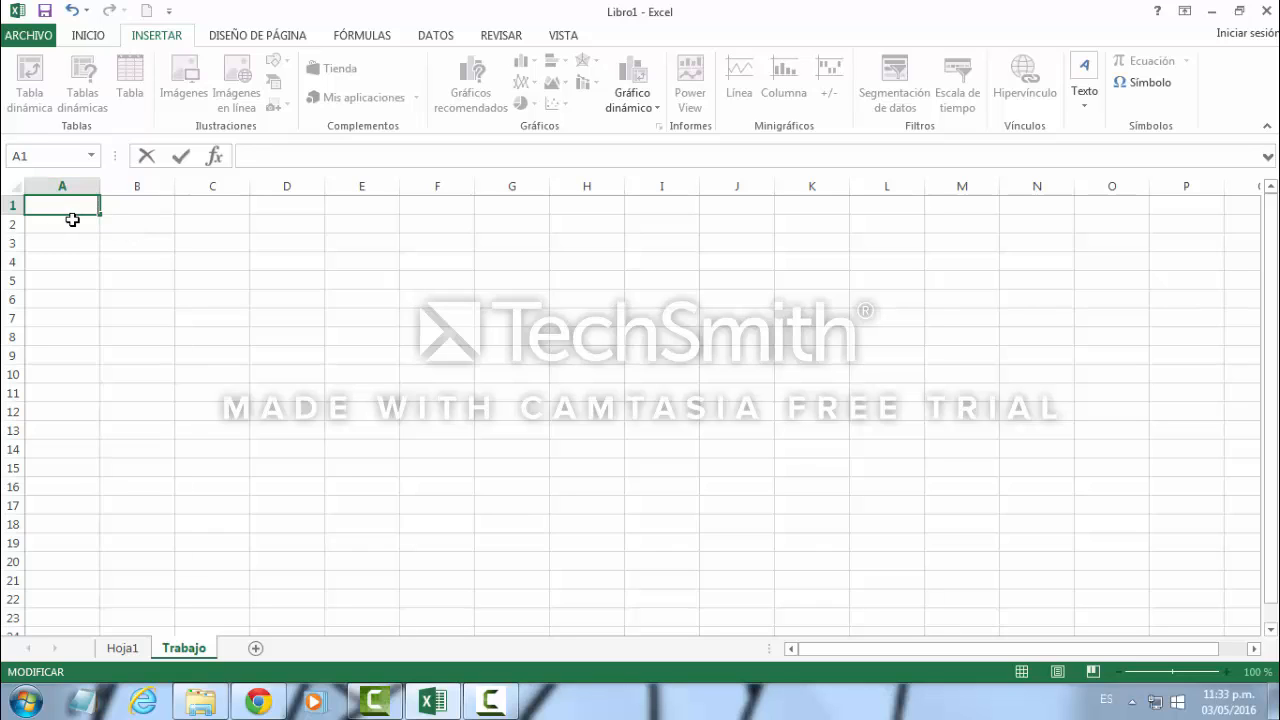
Try entering the text fdsfvsdf in cell A1 and erase it again.
text(fdsfvsdf)
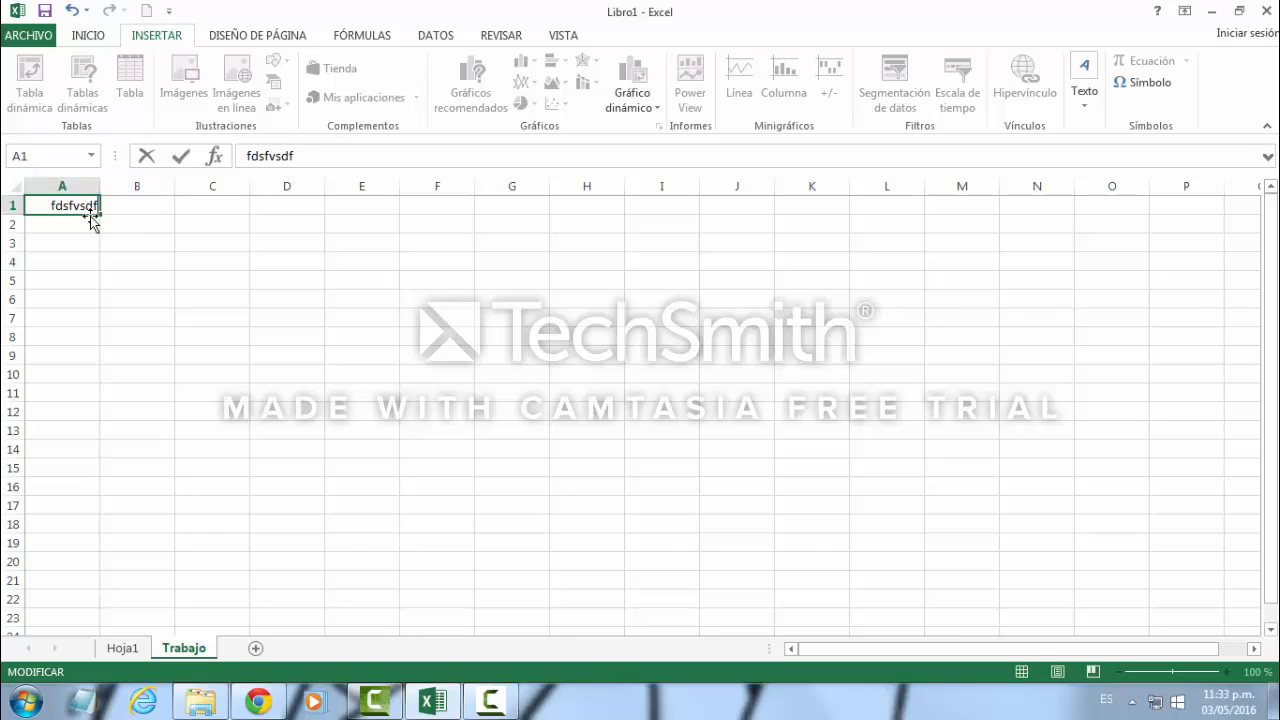
key(BackSpace)
key(BackSpace)
key(BackSpace)
key(BackSpace)
key(BackSpace)
key(BackSpace)
key(BackSpace)
key(BackSpace)
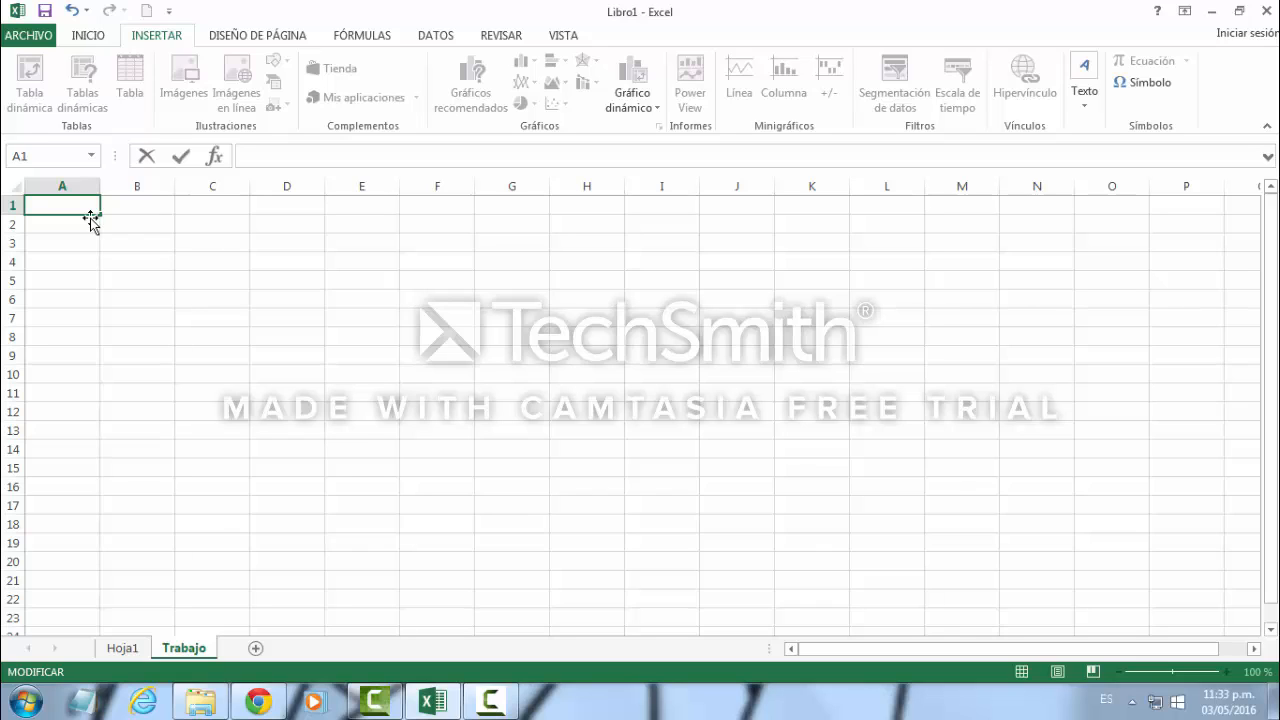
Enter the long text vsdavddd asdjfkcmascma in cell A1 and check the content of neighbouring cell B1.
text(vsdavddd asdjfkcmascma)
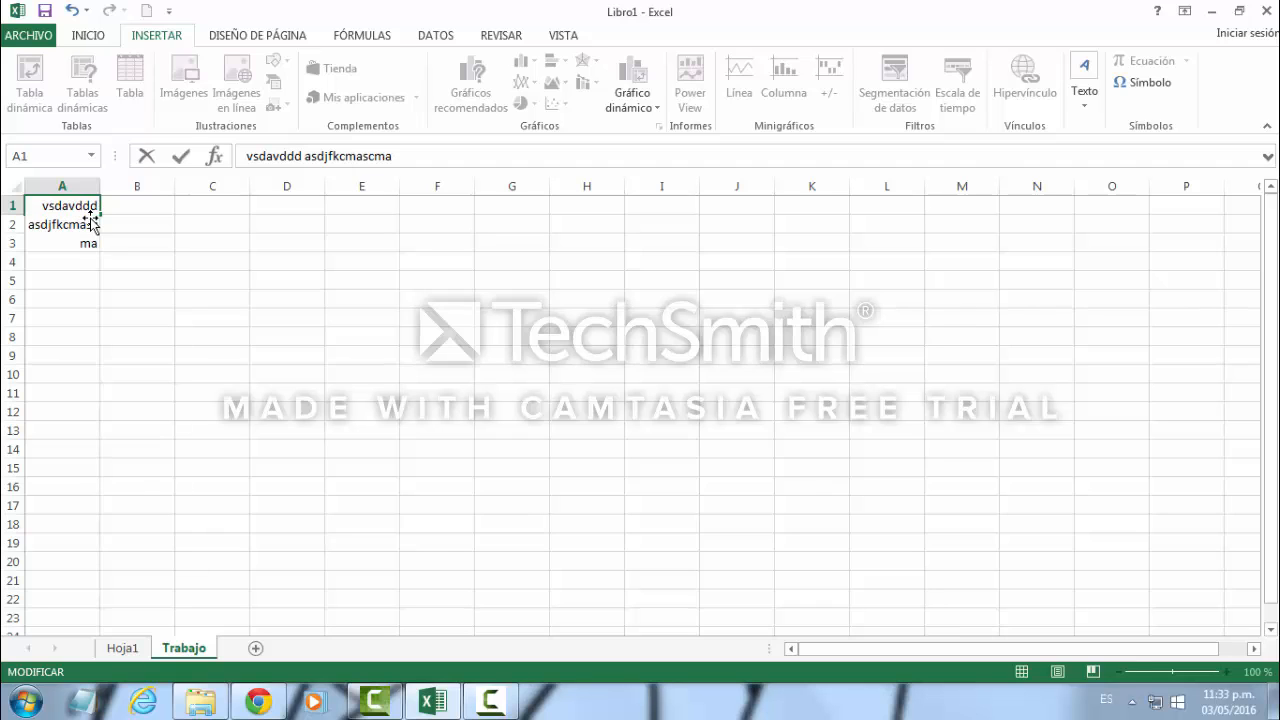
key(Return)
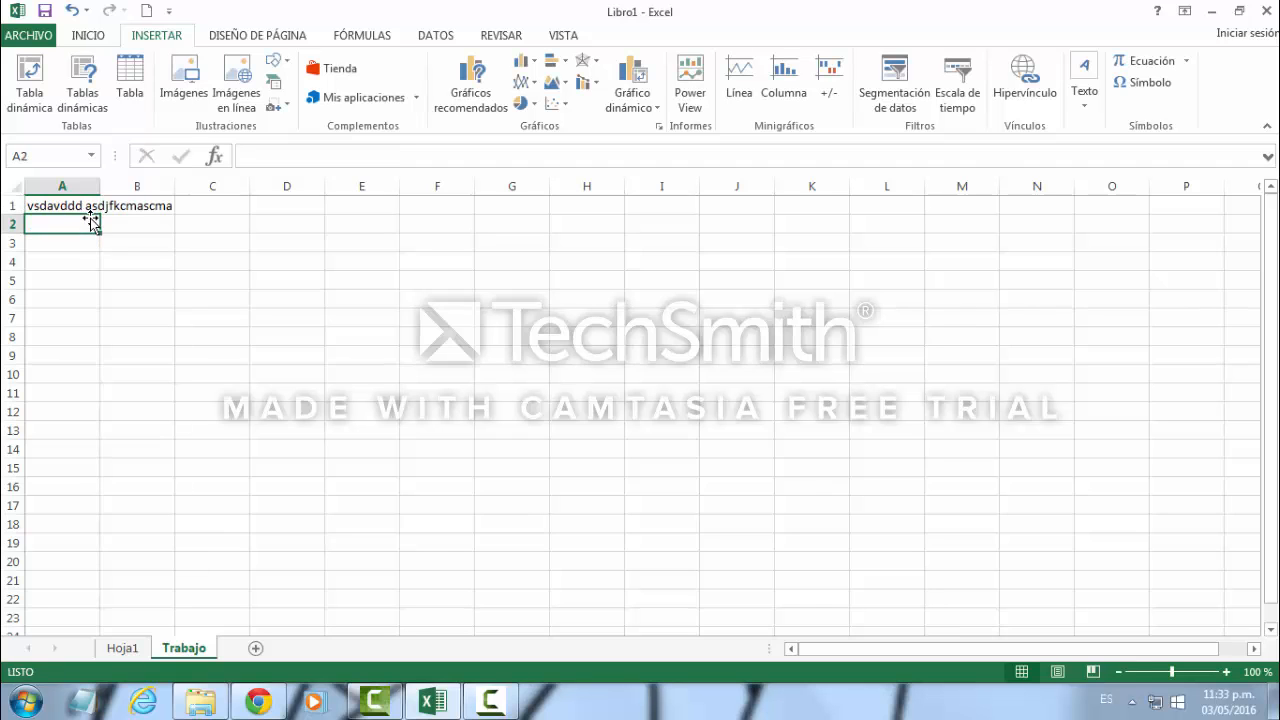
double_click(134, 206)
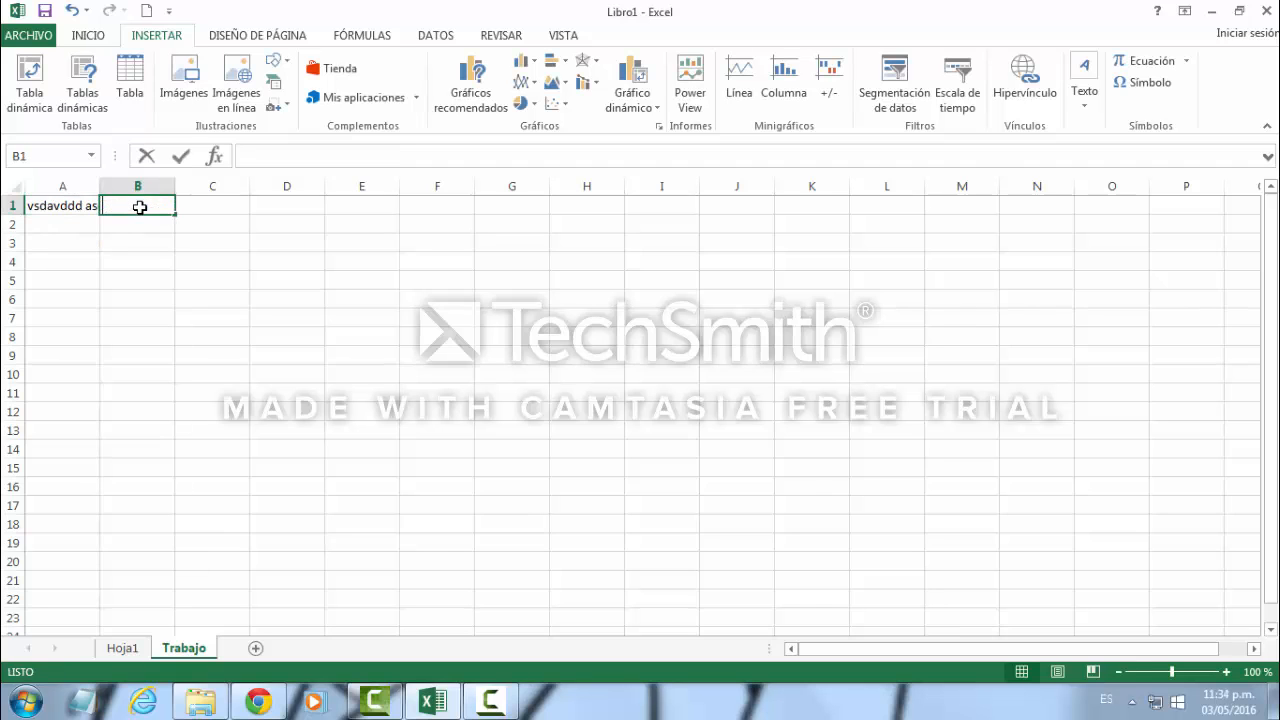
Clear the long text from cell A1, leaving the cell for B3.
click(46, 208)
key(BackSpace)
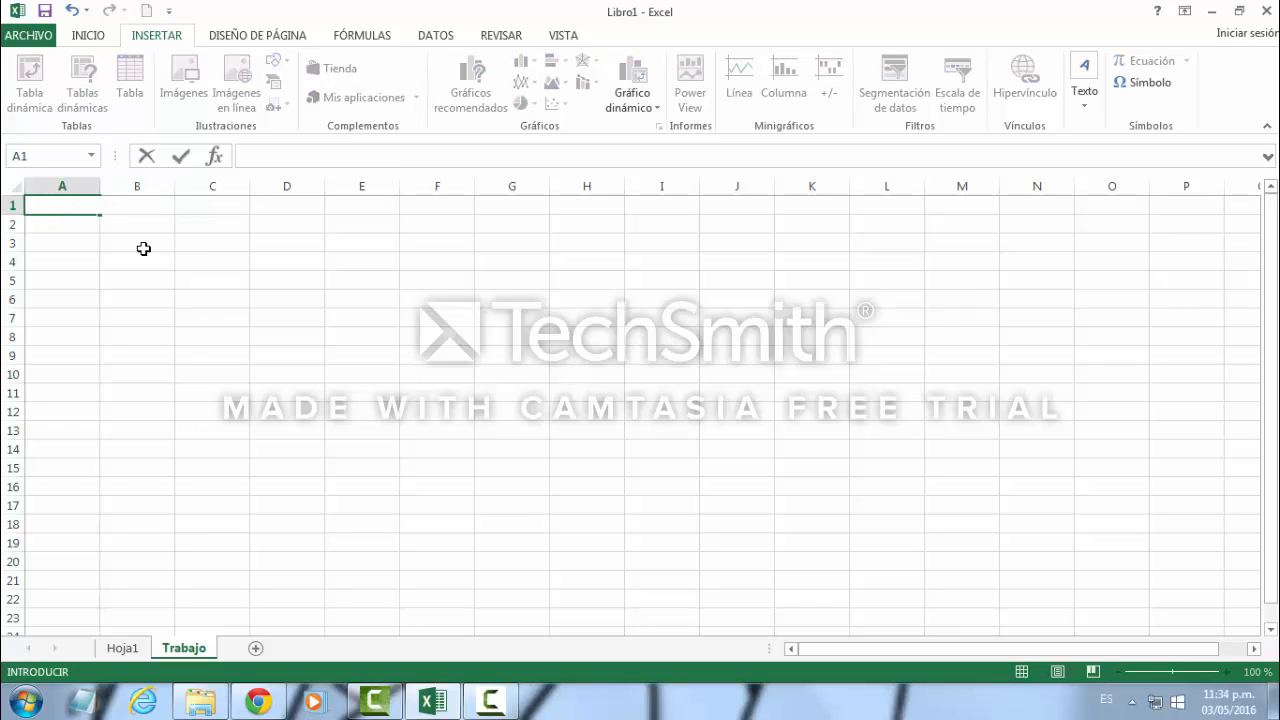
click(143, 246)
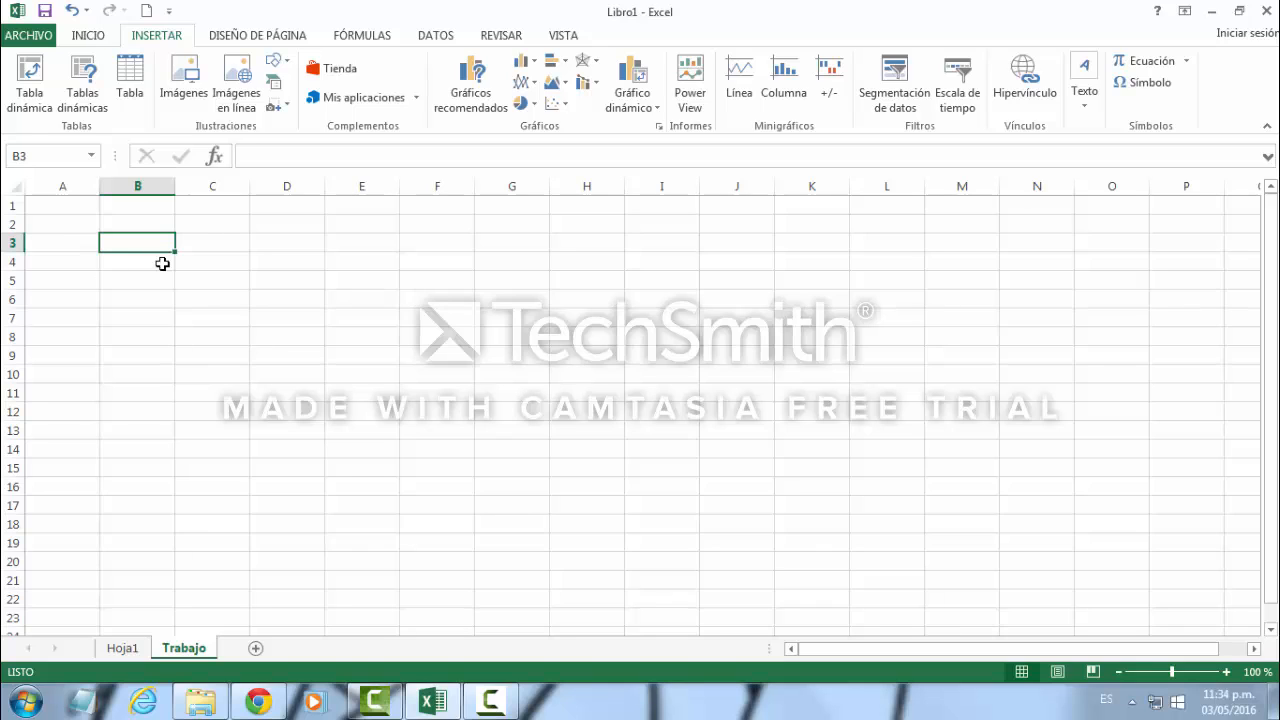
Try the fill handle on empty cells, extending C3 to C5 and D4 downward, and view the commands available for C3.
click(213, 246)
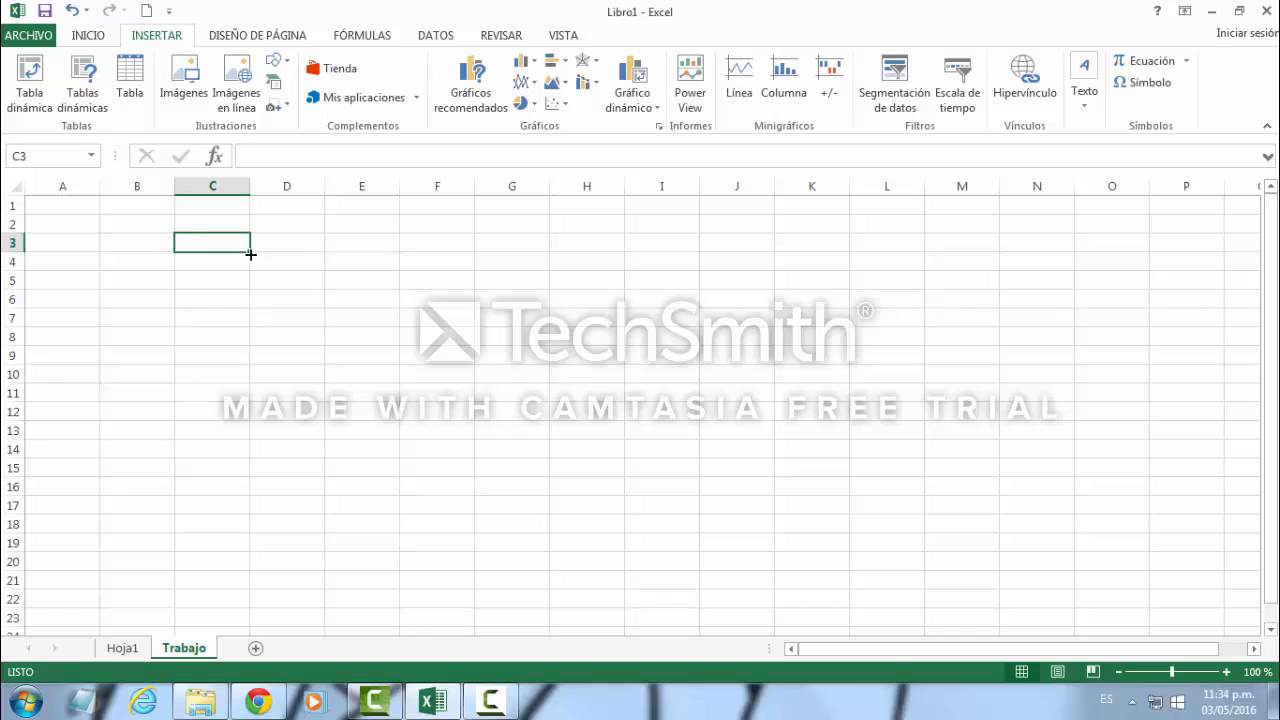
drag(251, 255, 276, 290)
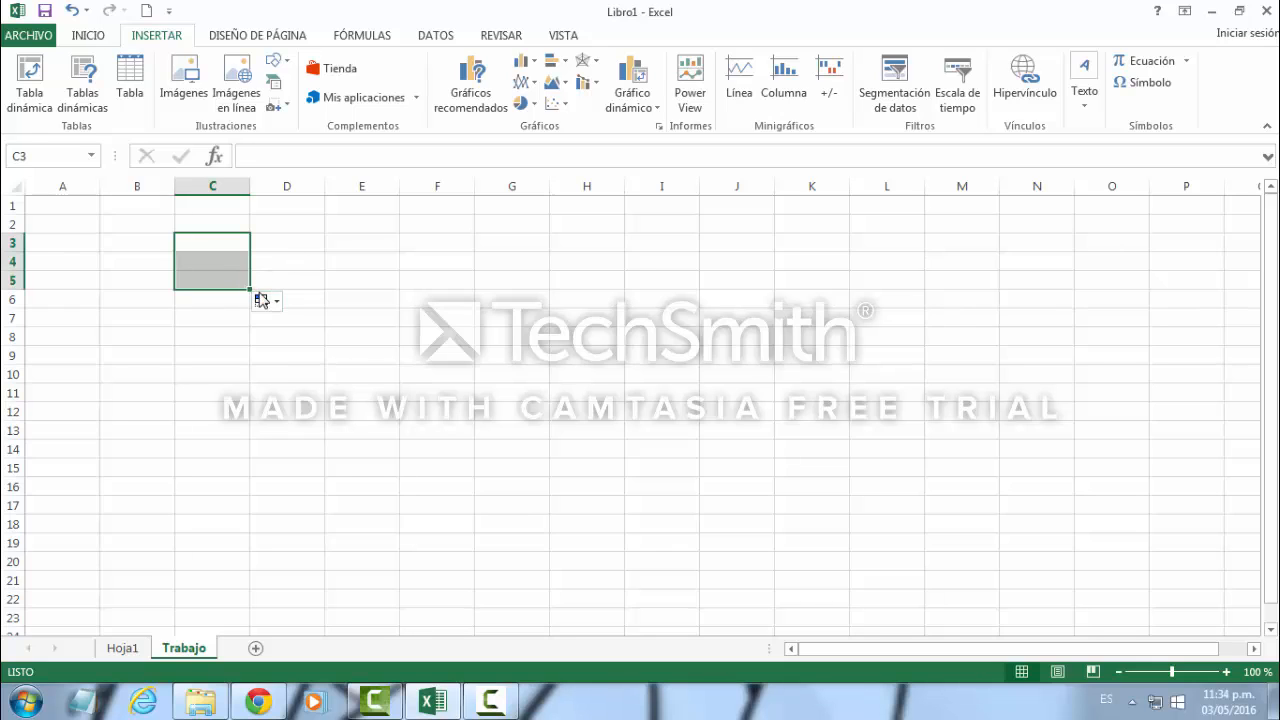
click(258, 265)
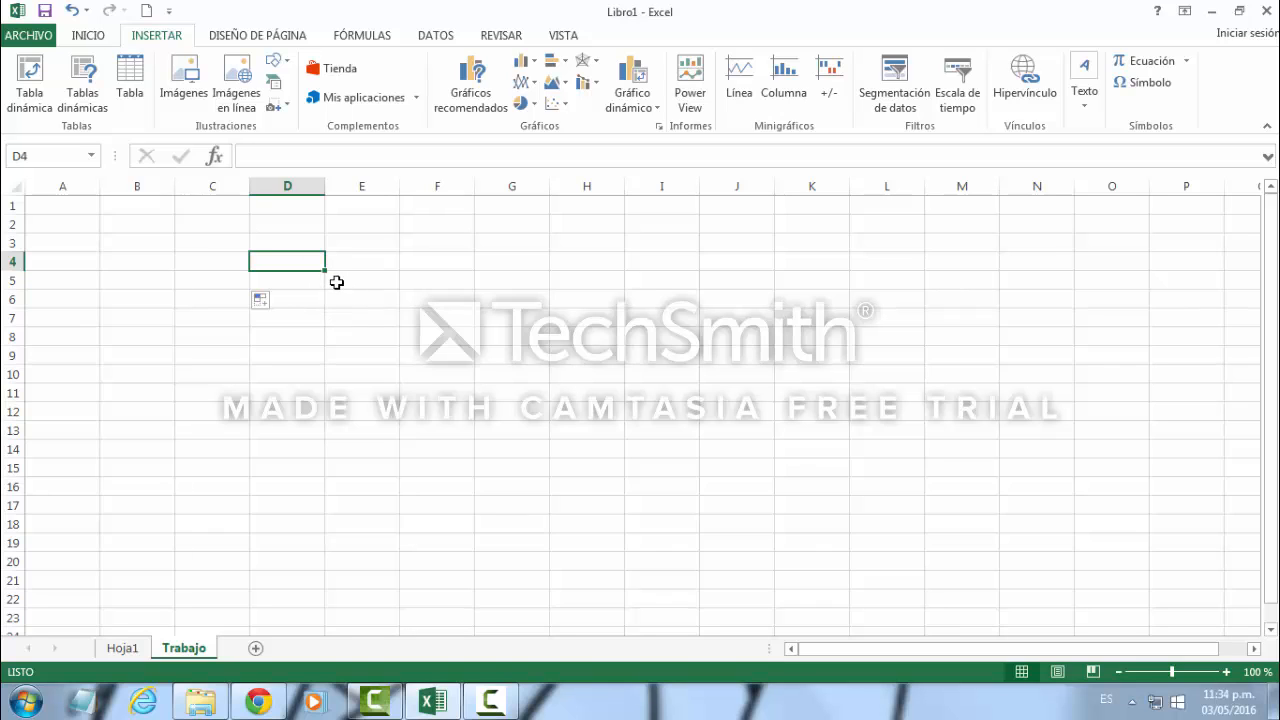
drag(326, 272, 355, 286)
click(397, 262)
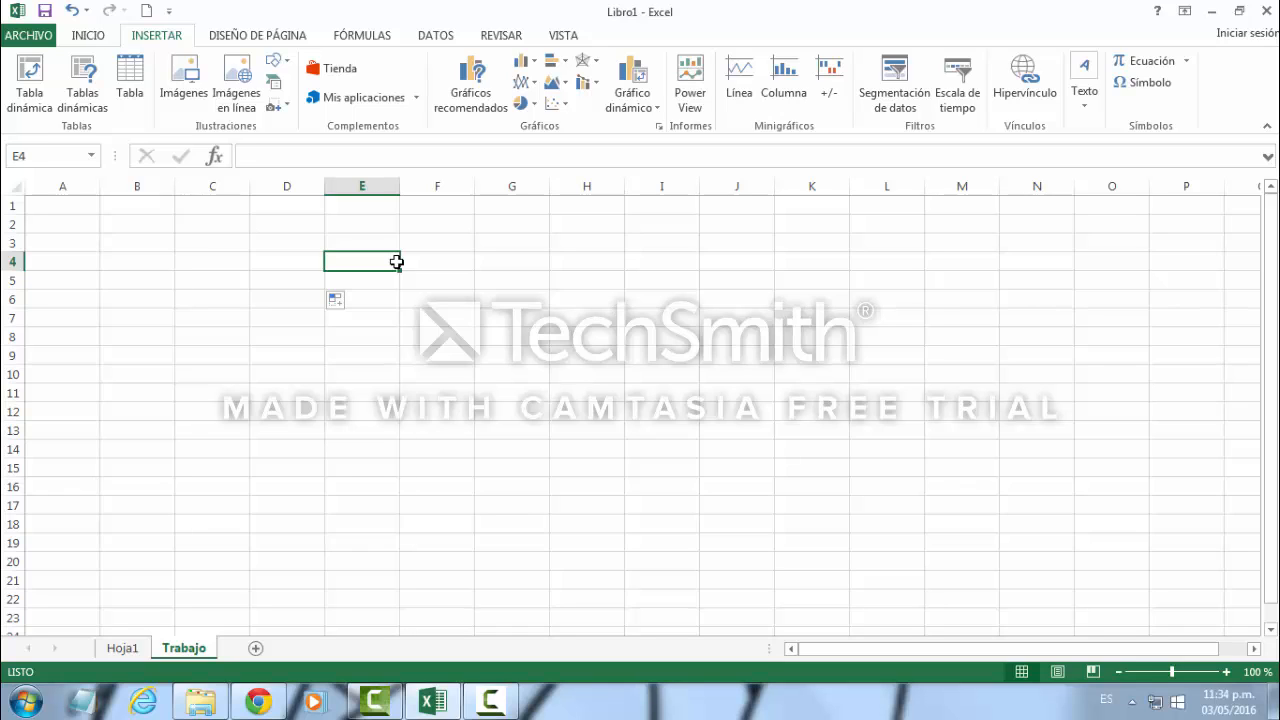
right_click(236, 238)
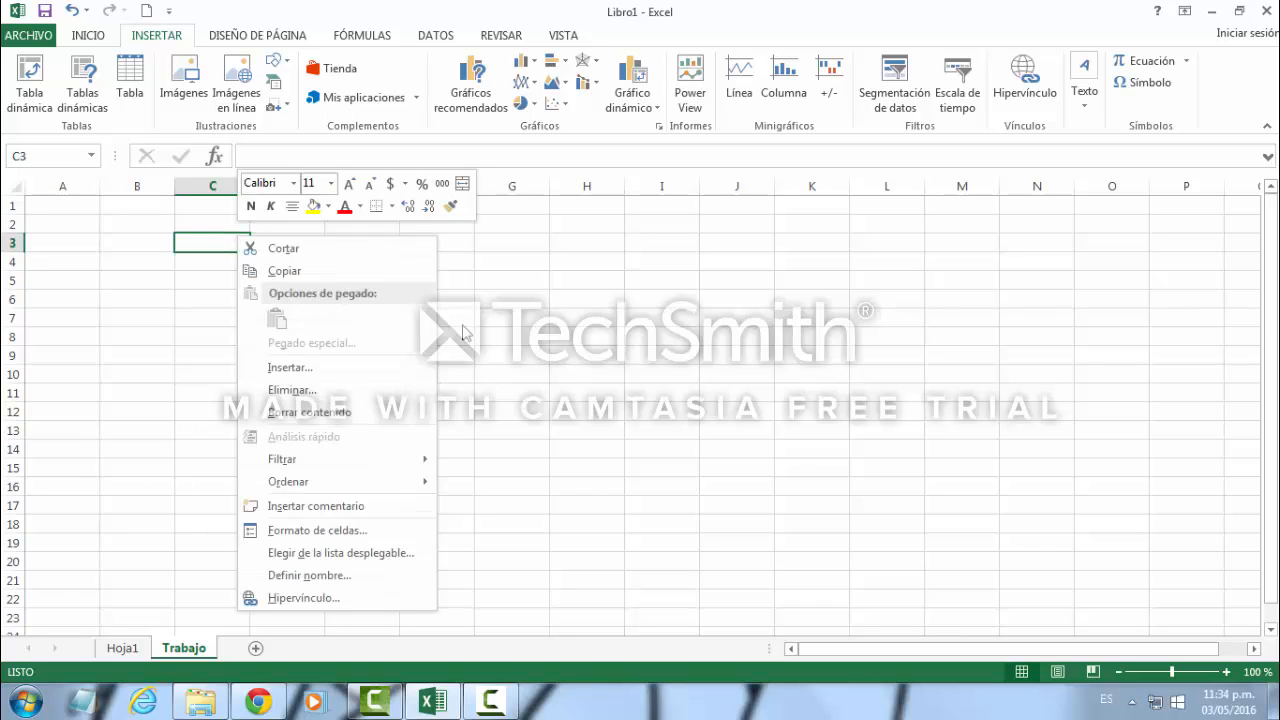
key(Escape)
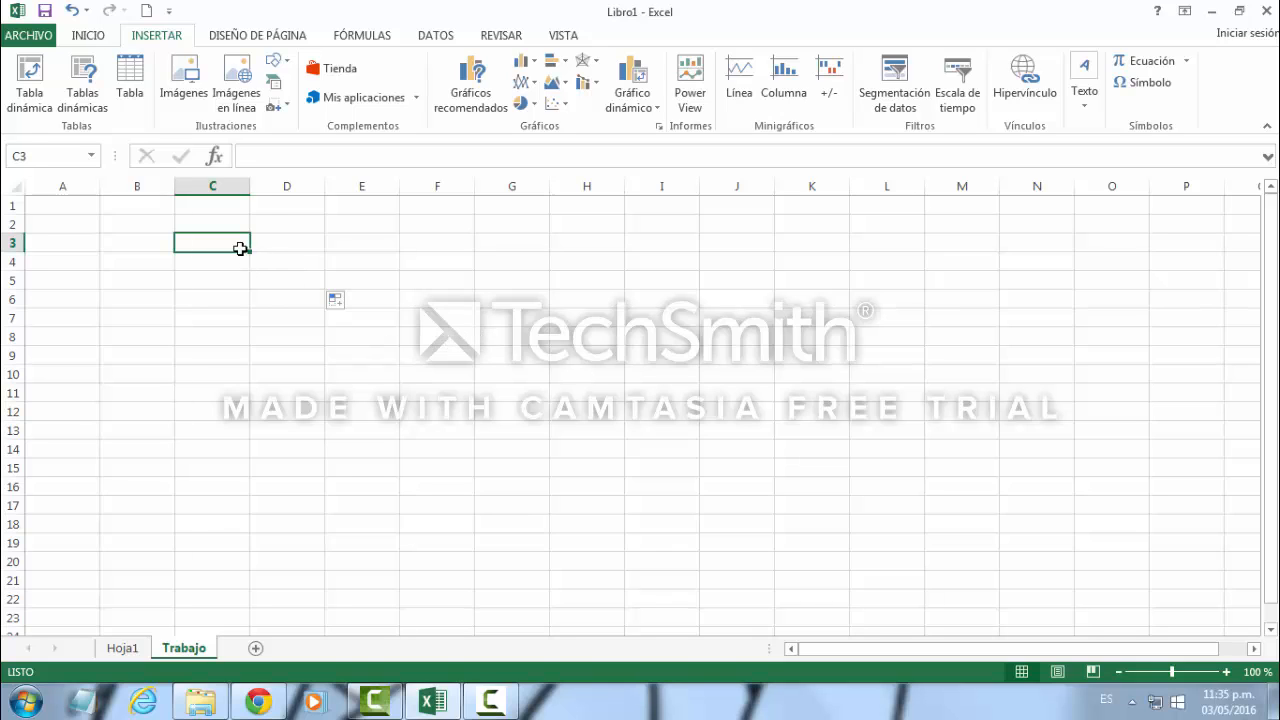
Enter the number 4 in each of the cells D3, D4 and D5.
key(Right)
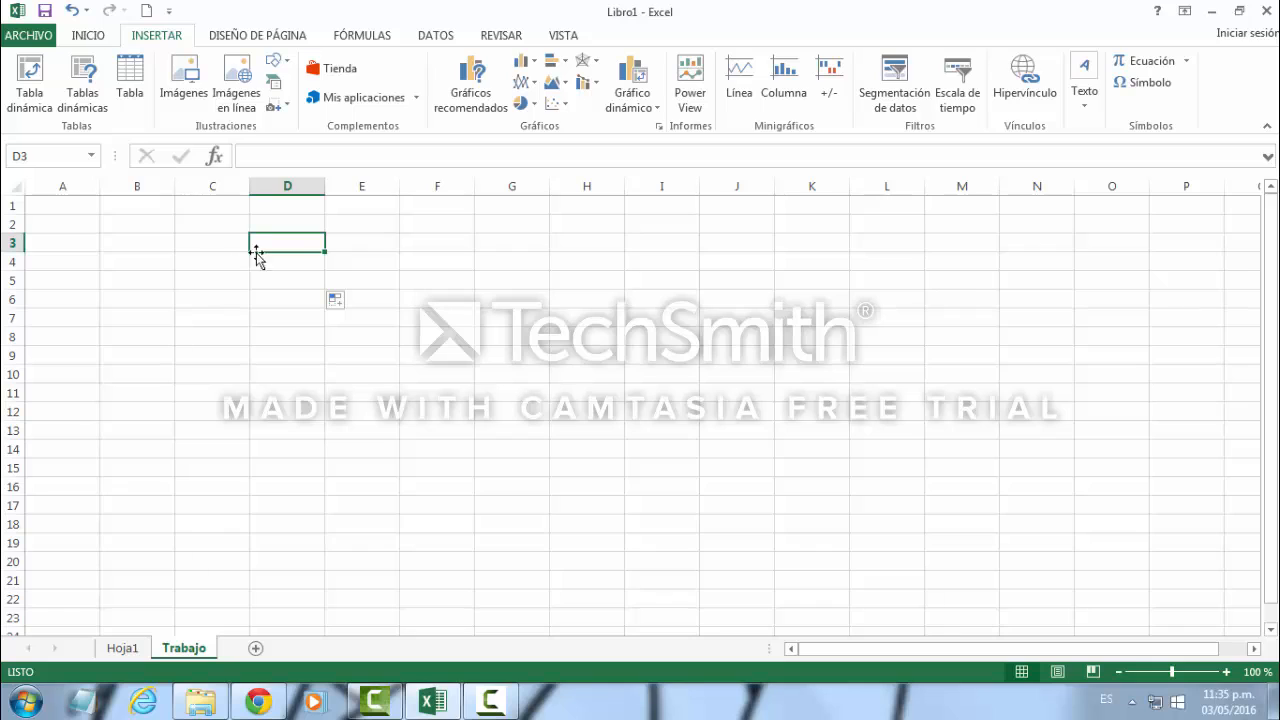
key(Down)
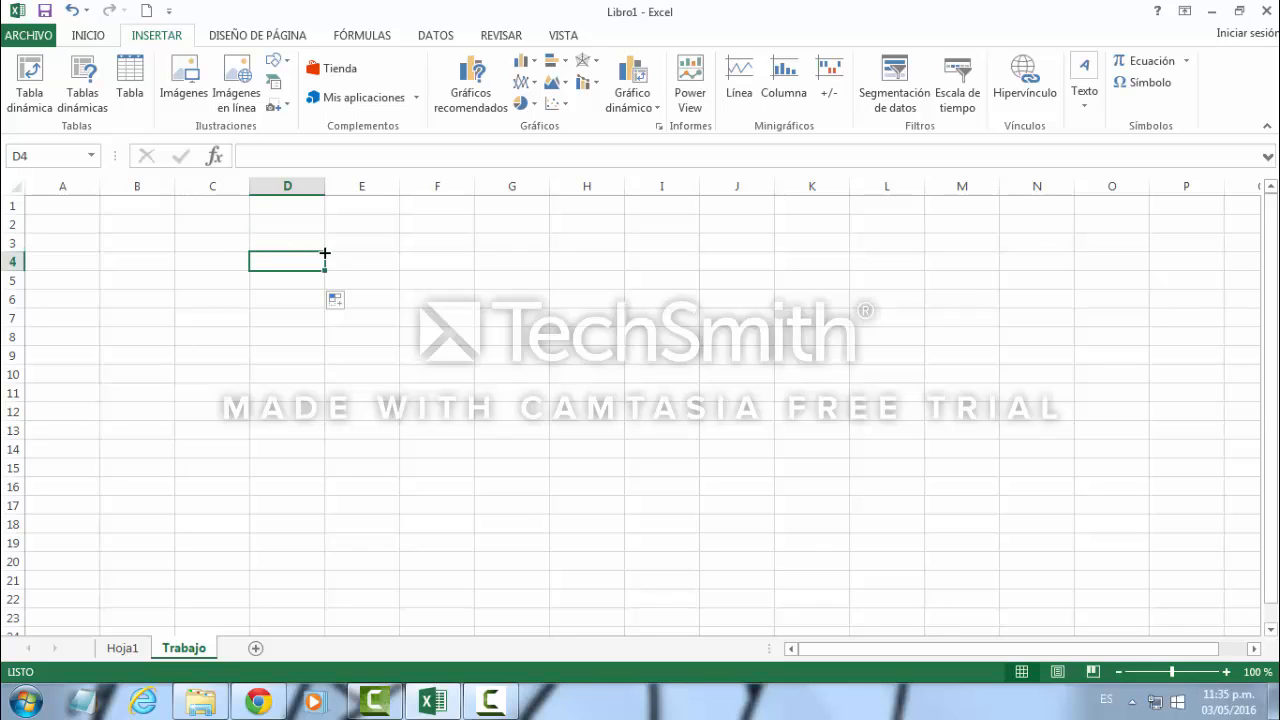
key(Up)
key(Right)
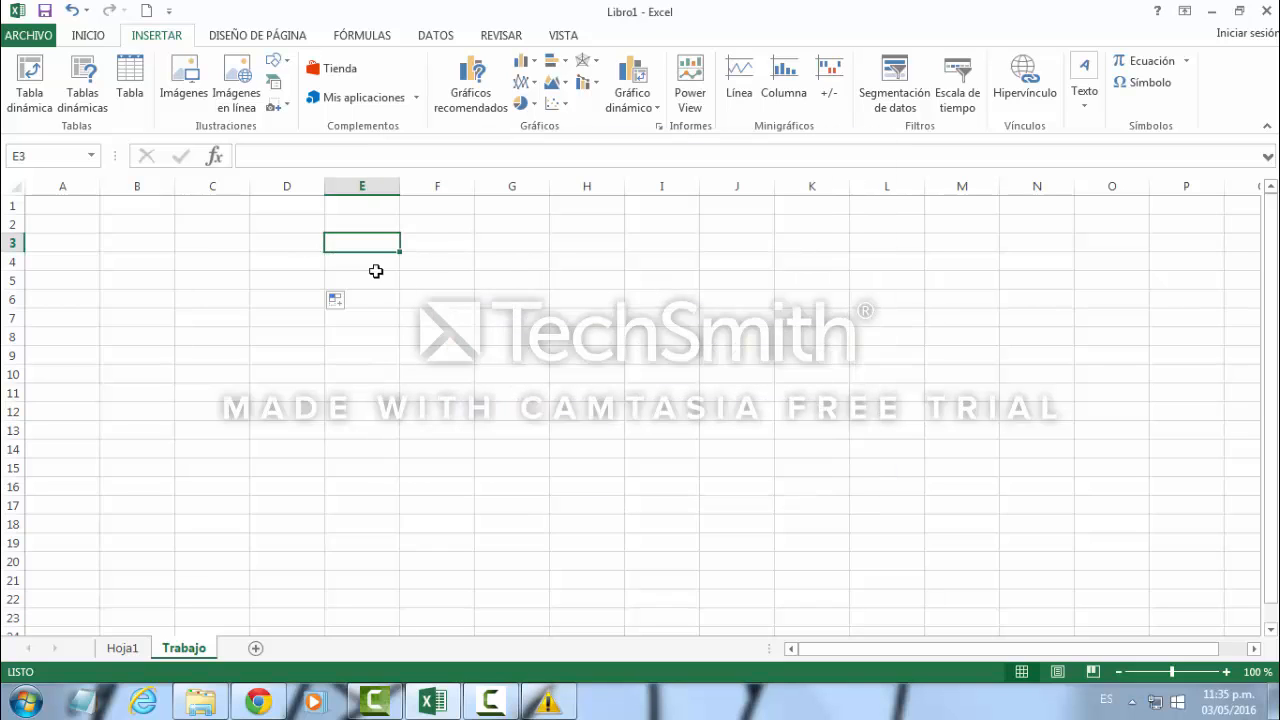
key(Left)
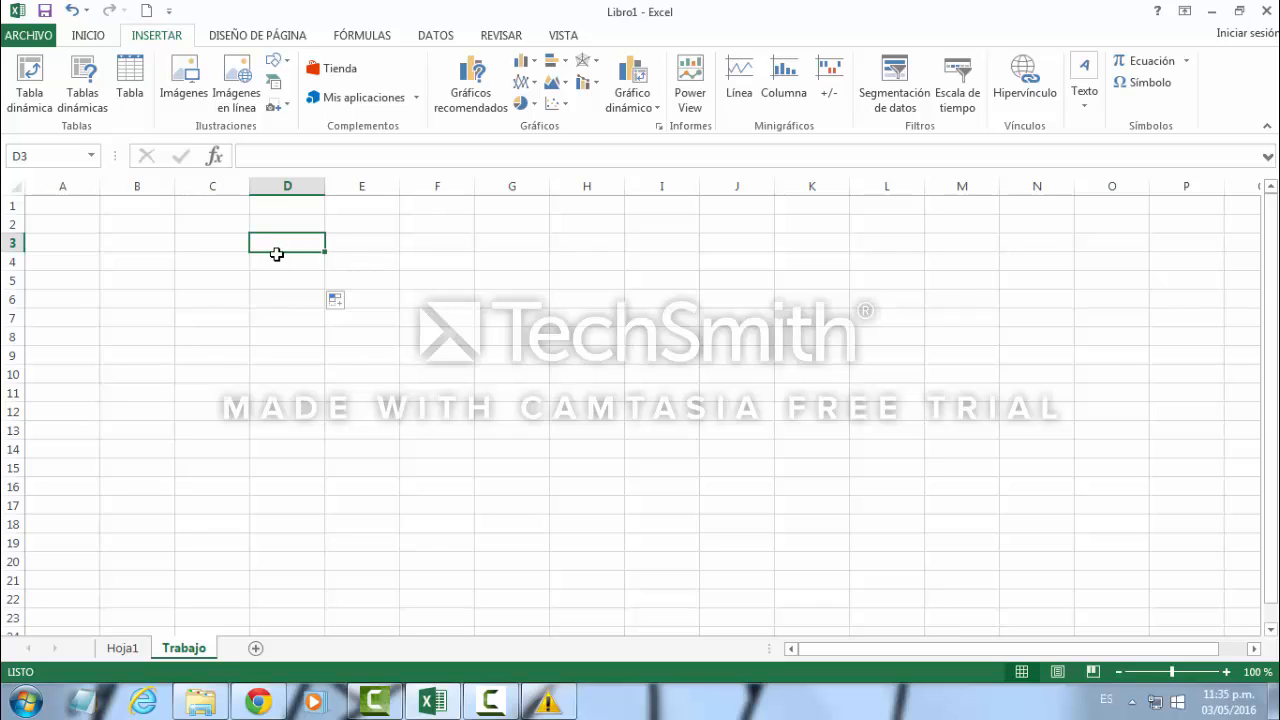
text(4)
key(Return)
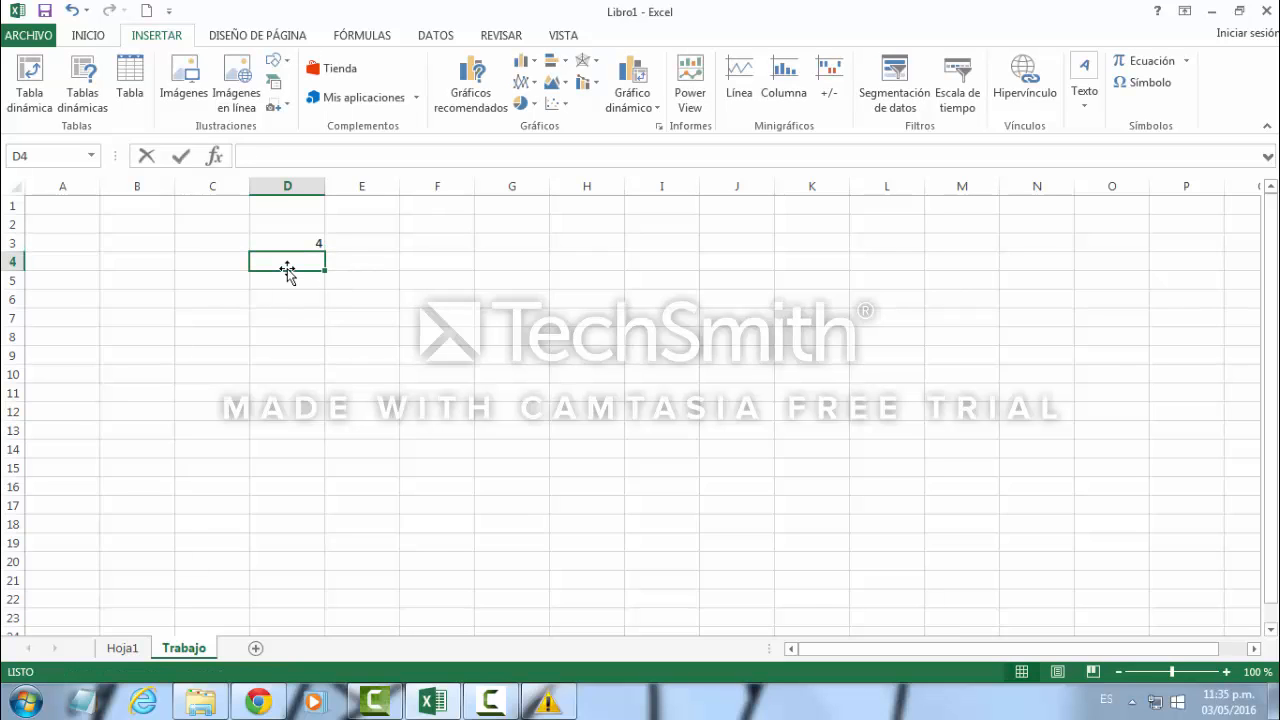
text(4)
key(Return)
text(4)
click(307, 257)
Fill the 4 in cell D3 down to D5 and copy the range D3:D5.
click(317, 244)
drag(325, 254, 318, 279)
right_click(316, 277)
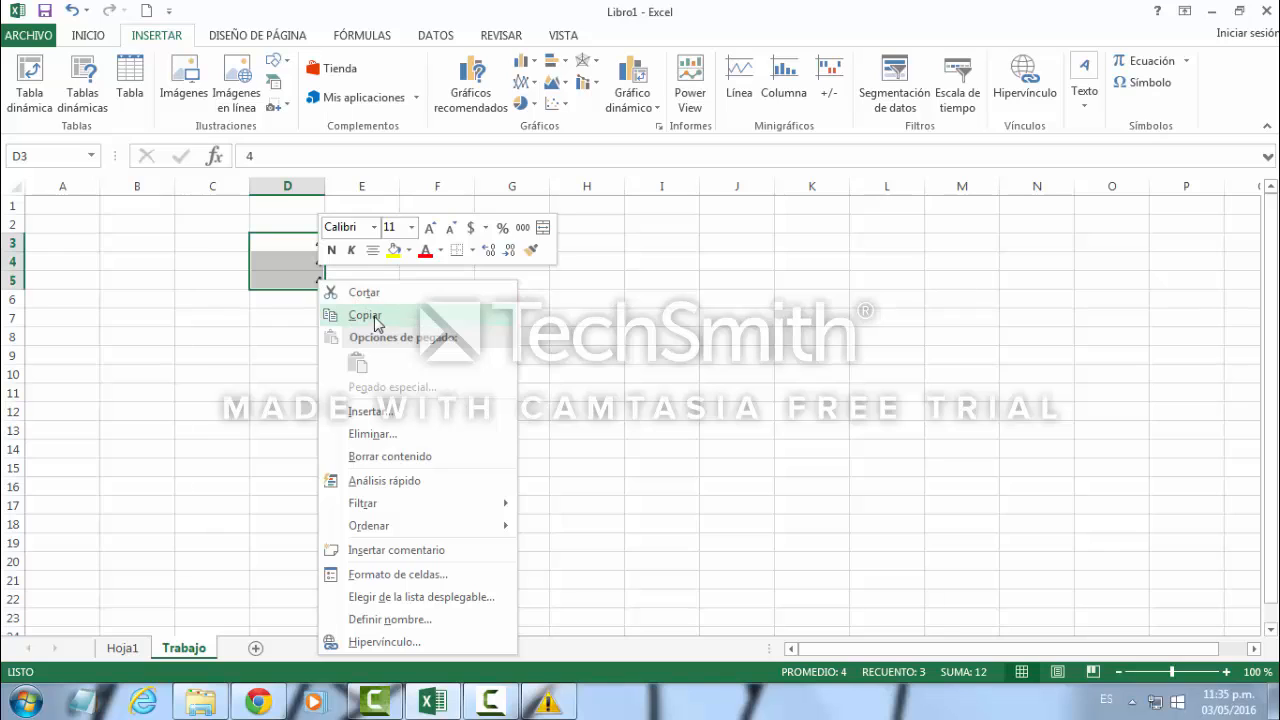
key(Escape)
key(ctrl+c)
Paste the copied range, with the standard paste option, starting at cell F3.
click(403, 245)
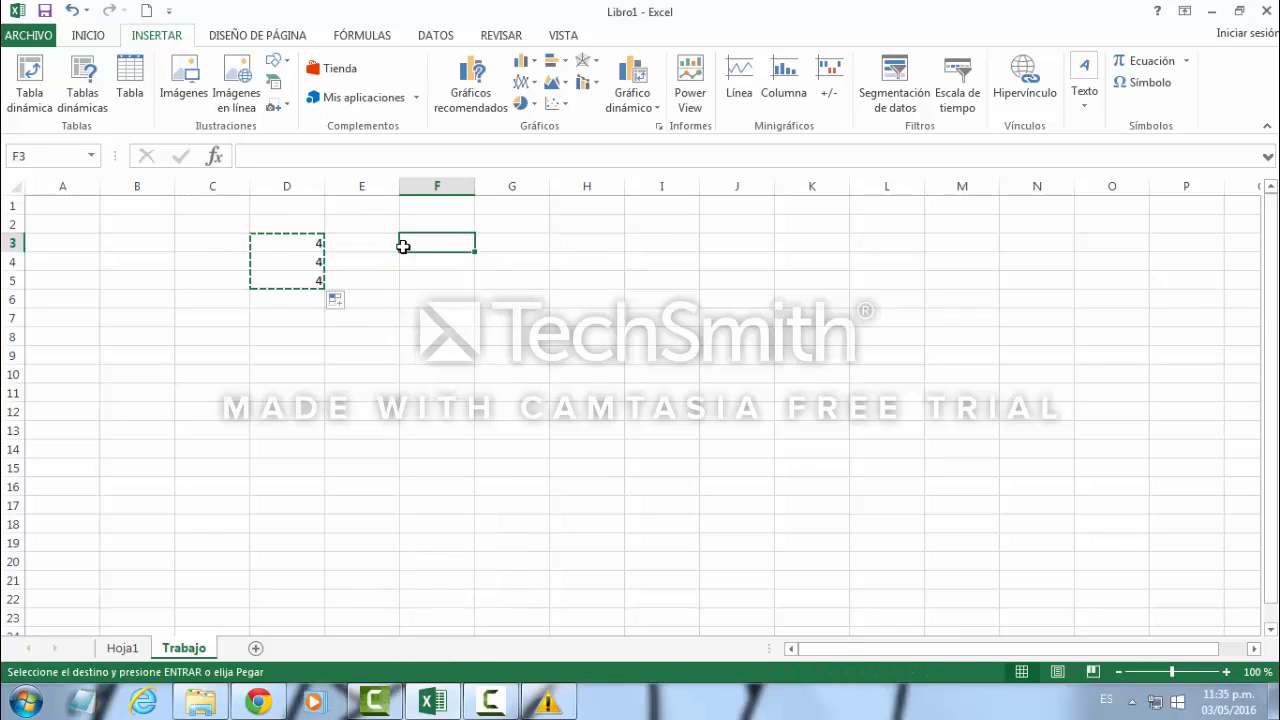
right_click(409, 249)
click(414, 245)
right_click(414, 250)
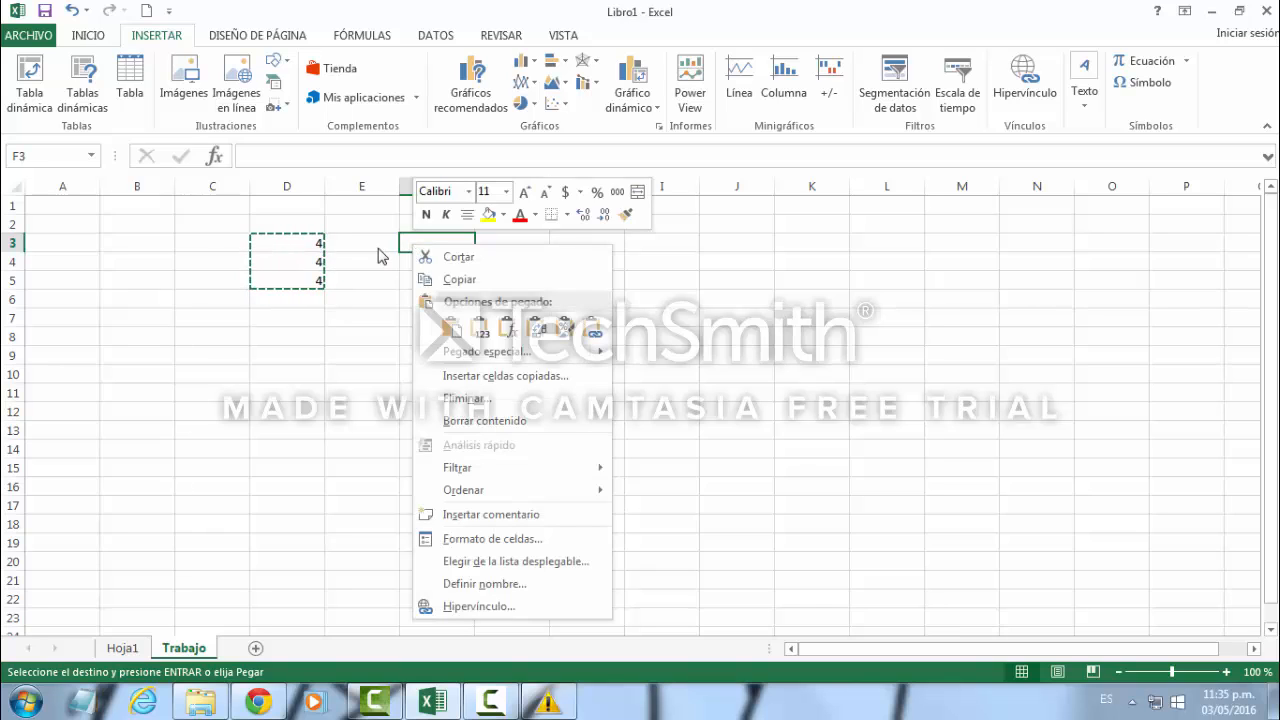
key(Escape)
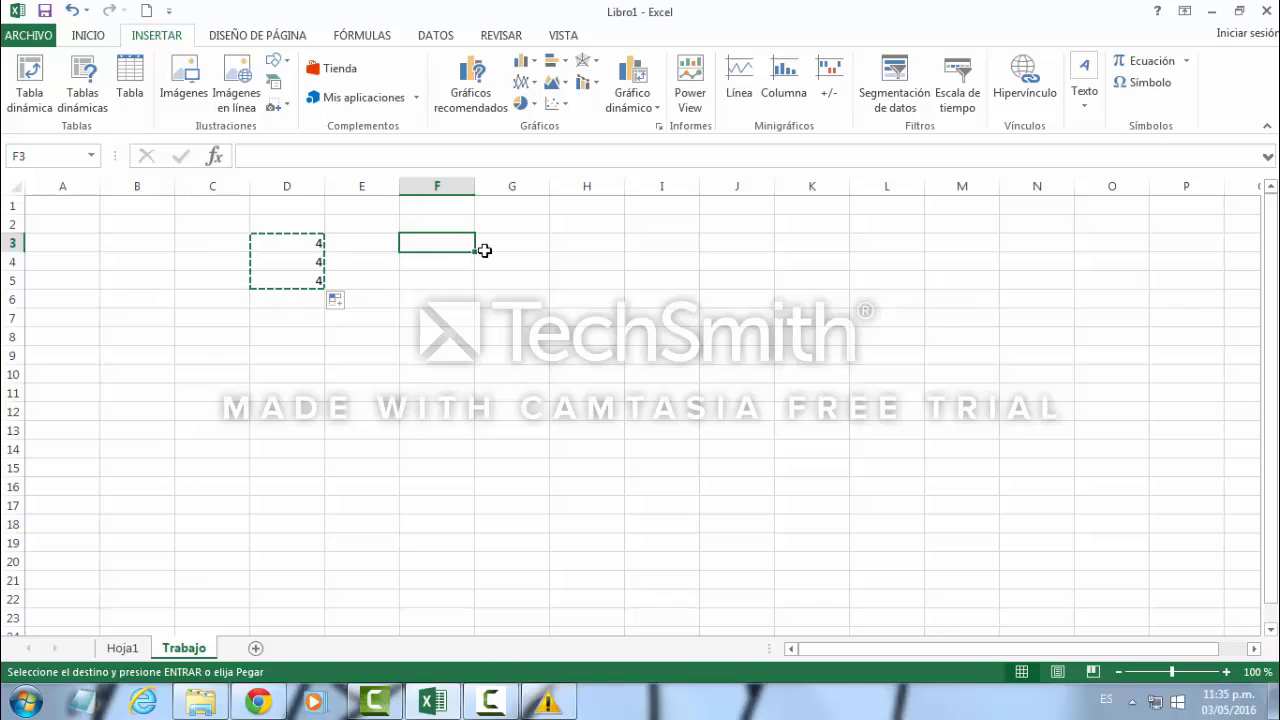
click(465, 256)
click(452, 248)
right_click(455, 250)
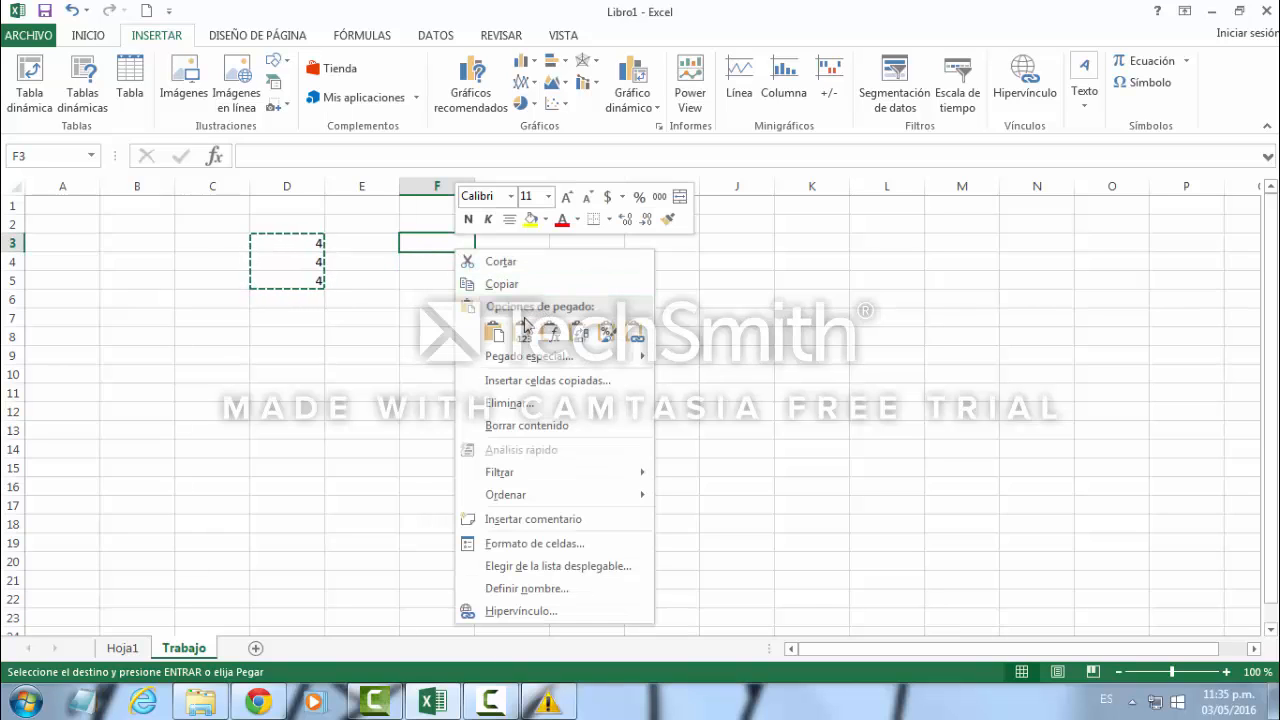
click(494, 334)
click(526, 277)
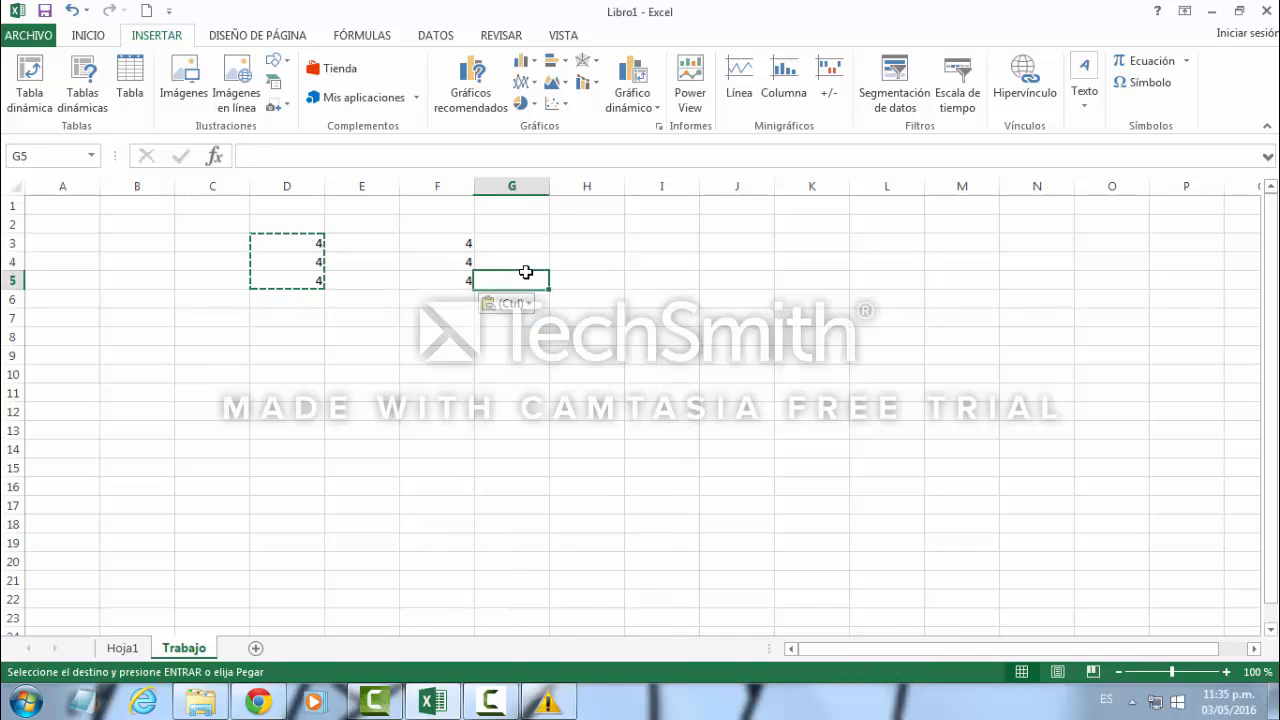
Undo the paste at F3, the fill and the entries in D3 to D5, and cancel the active copy.
click(67, 9)
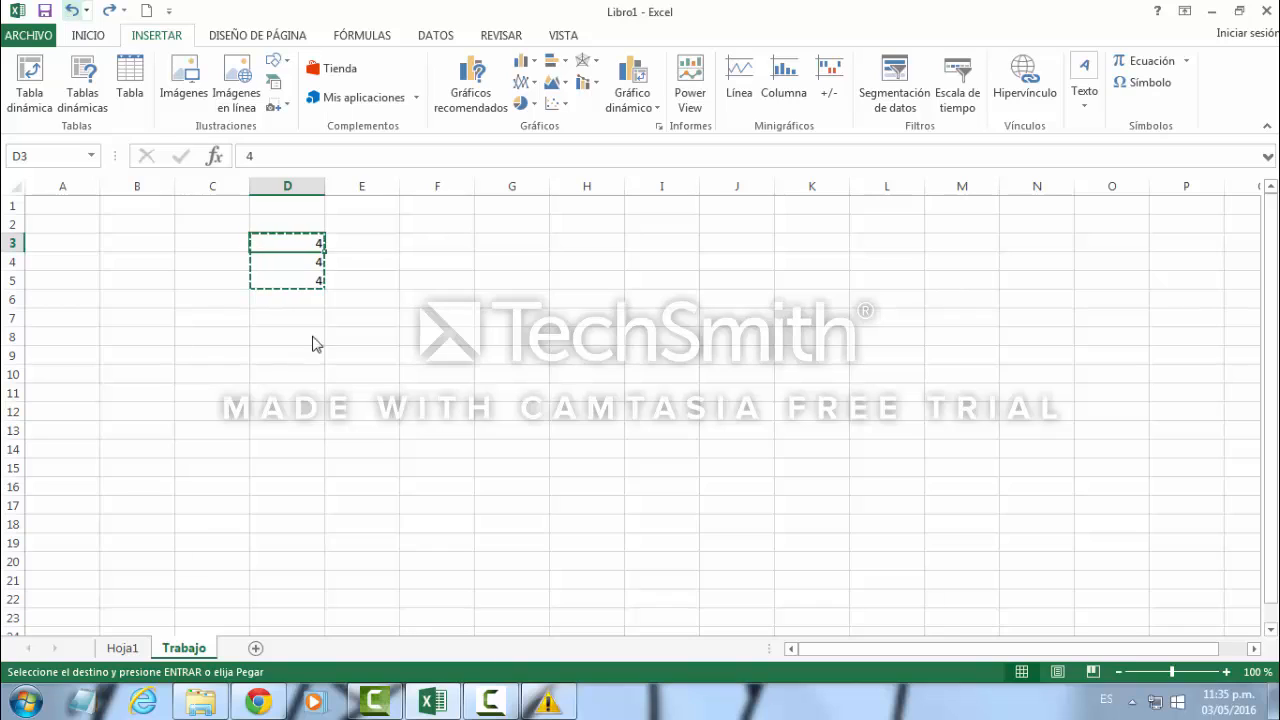
click(71, 13)
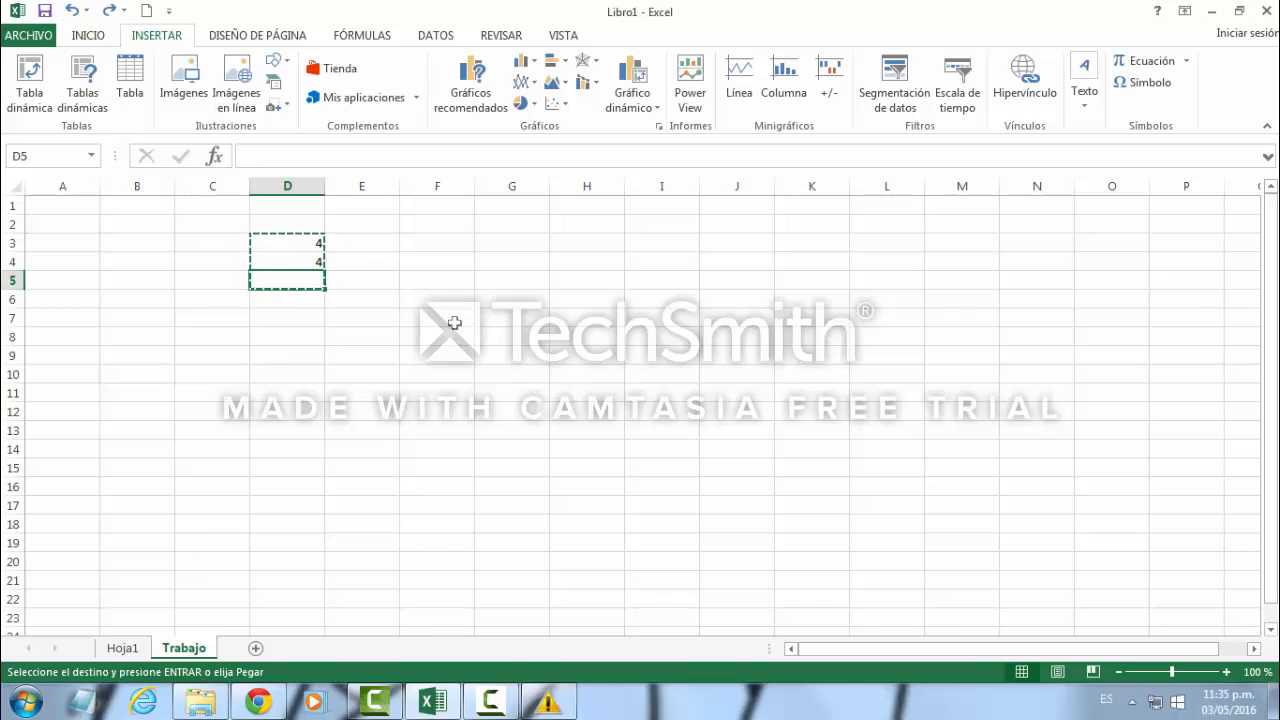
click(72, 12)
click(73, 14)
click(72, 12)
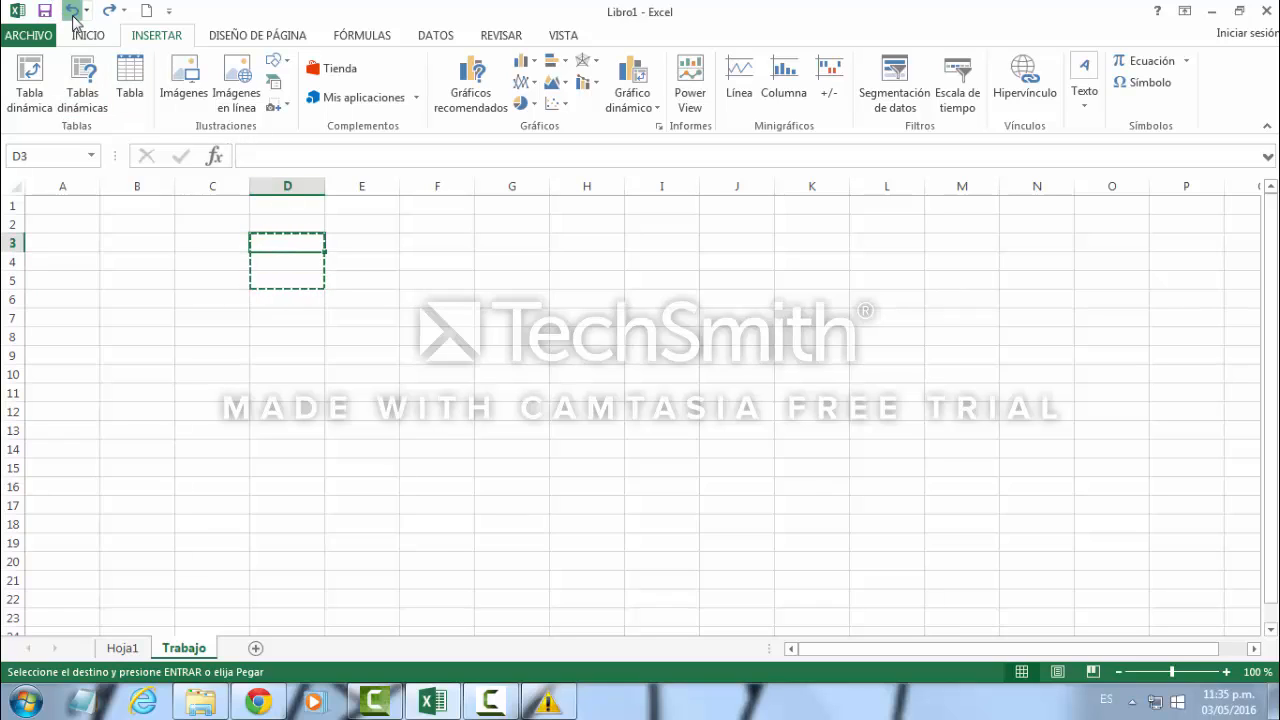
click(72, 12)
click(140, 370)
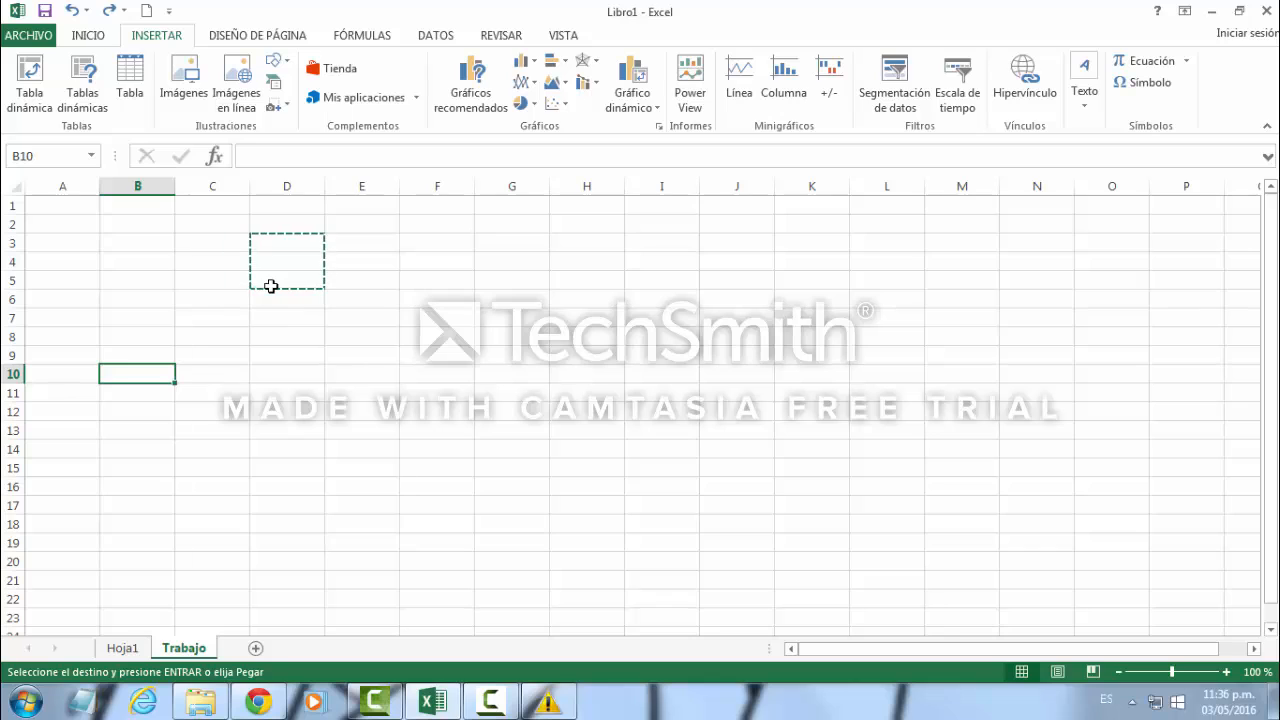
click(270, 286)
key(BackSpace)
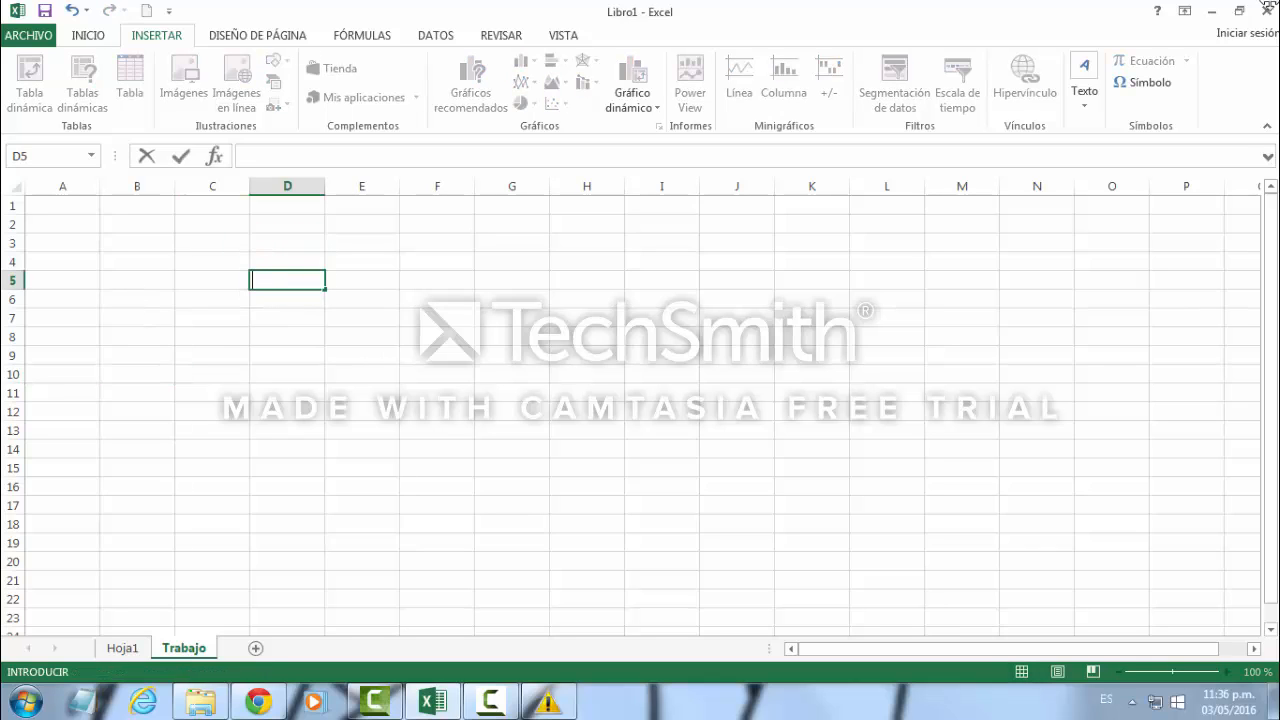
View the commands available for cell C2, including Insert, without applying any.
click(66, 186)
click(189, 231)
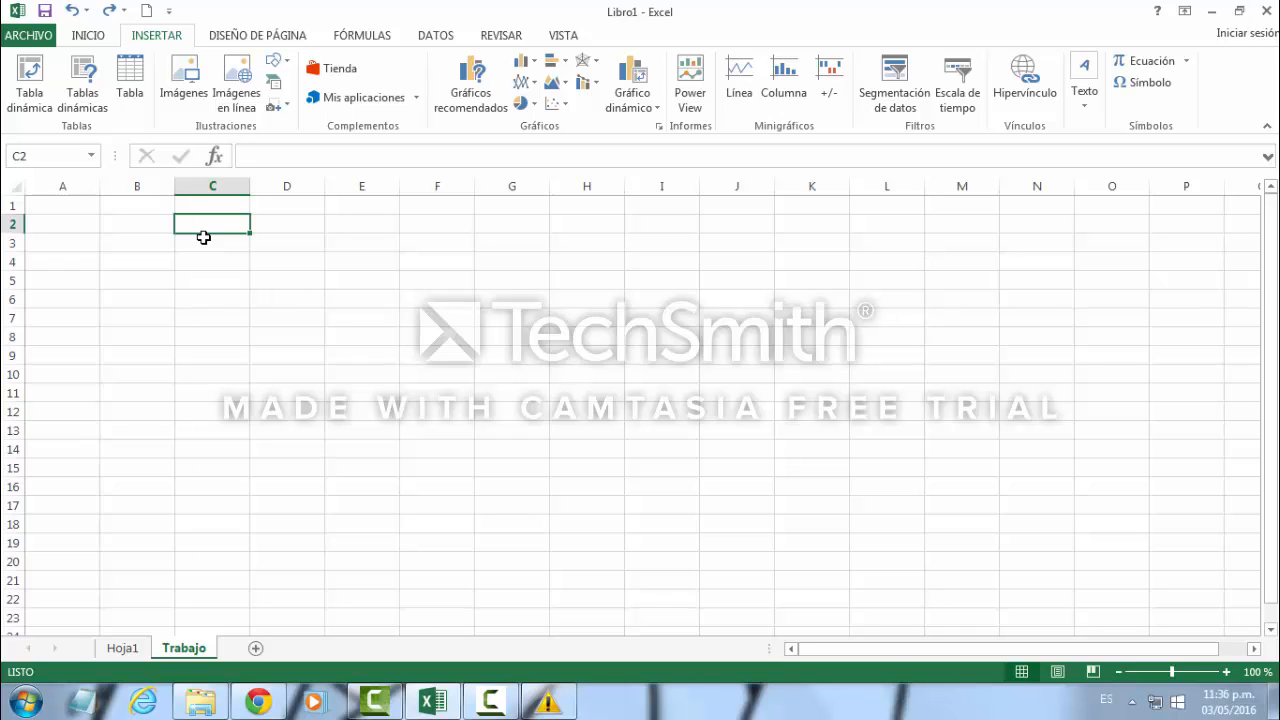
right_click(216, 231)
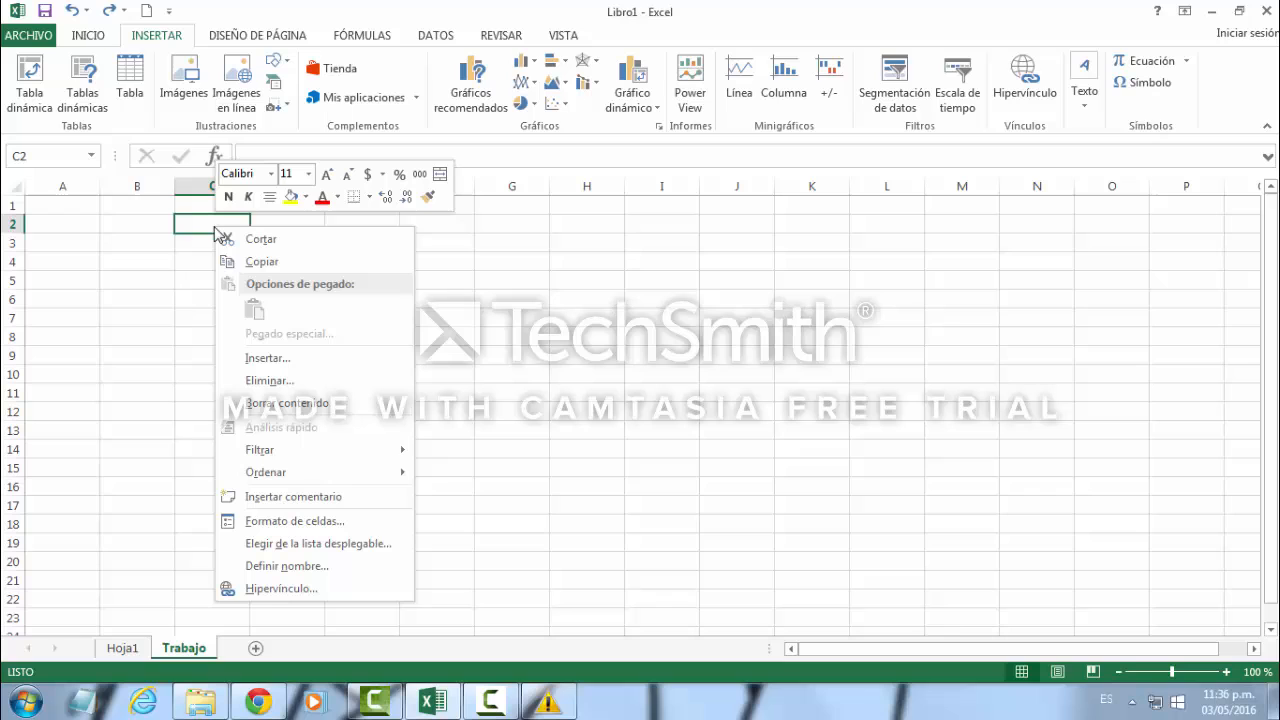
click(305, 364)
click(370, 424)
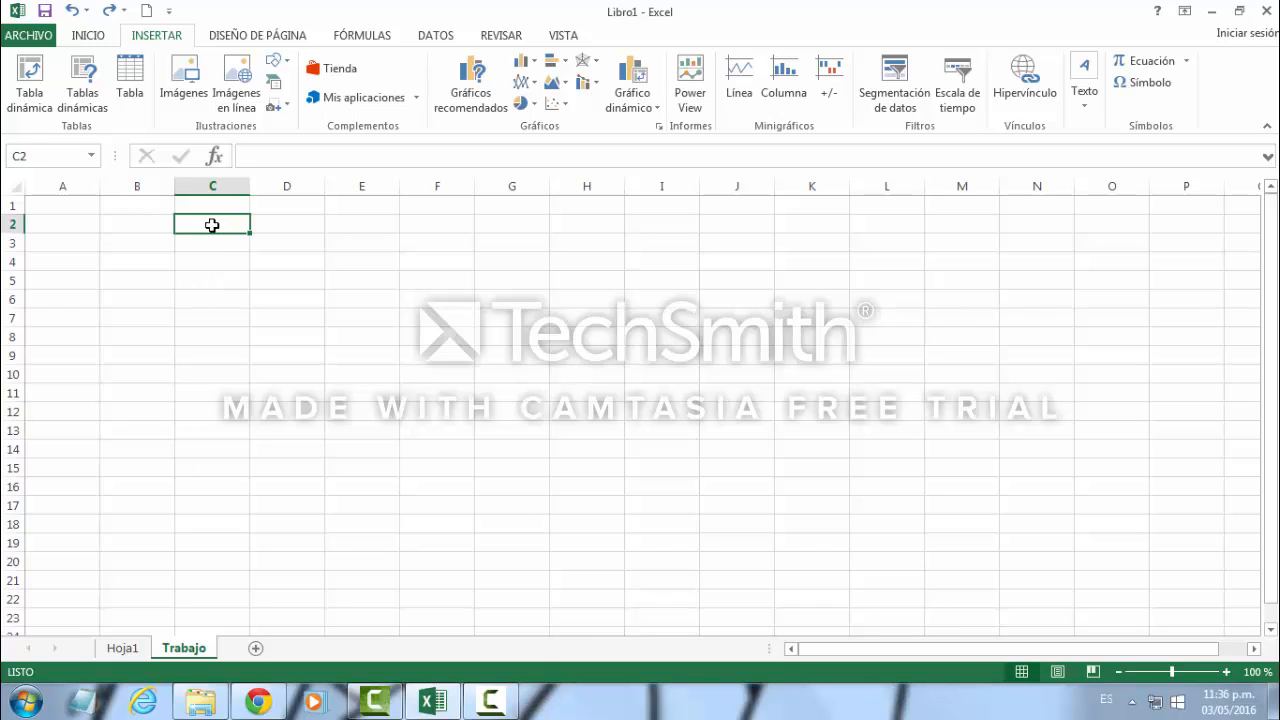
Select entire row 2 and entire row 4 in turn and view the commands available for each.
click(19, 224)
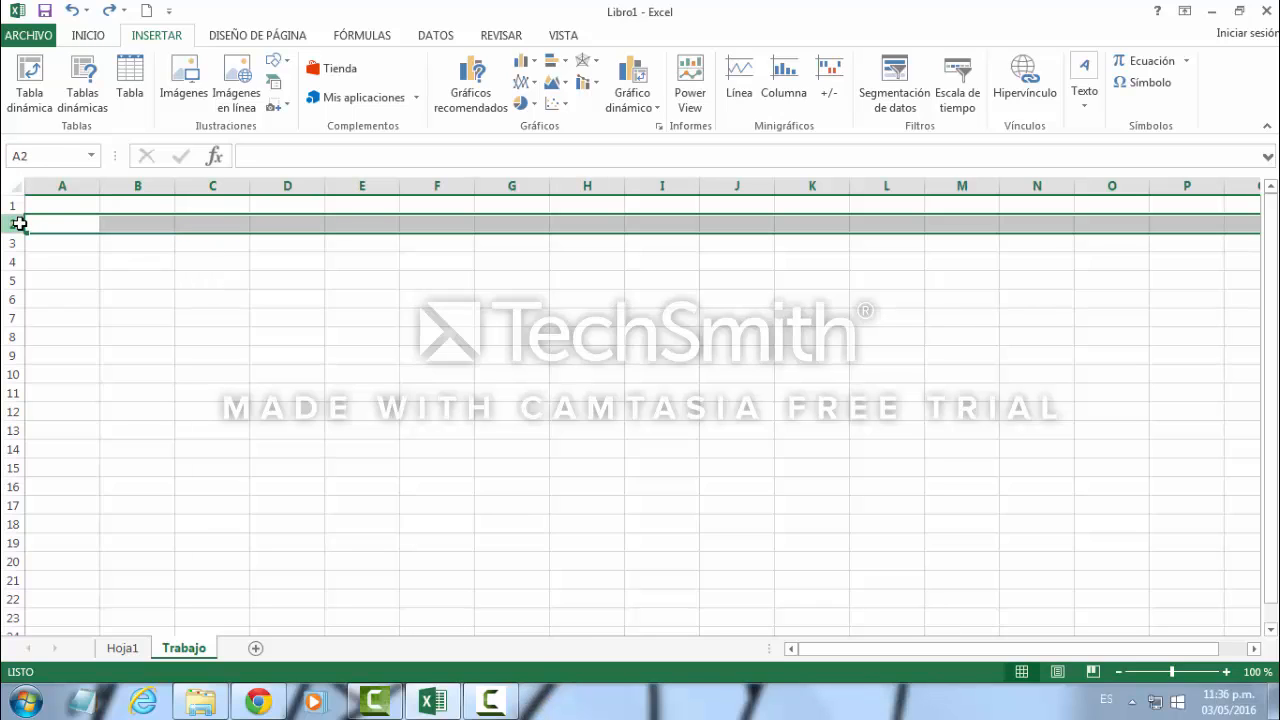
right_click(19, 224)
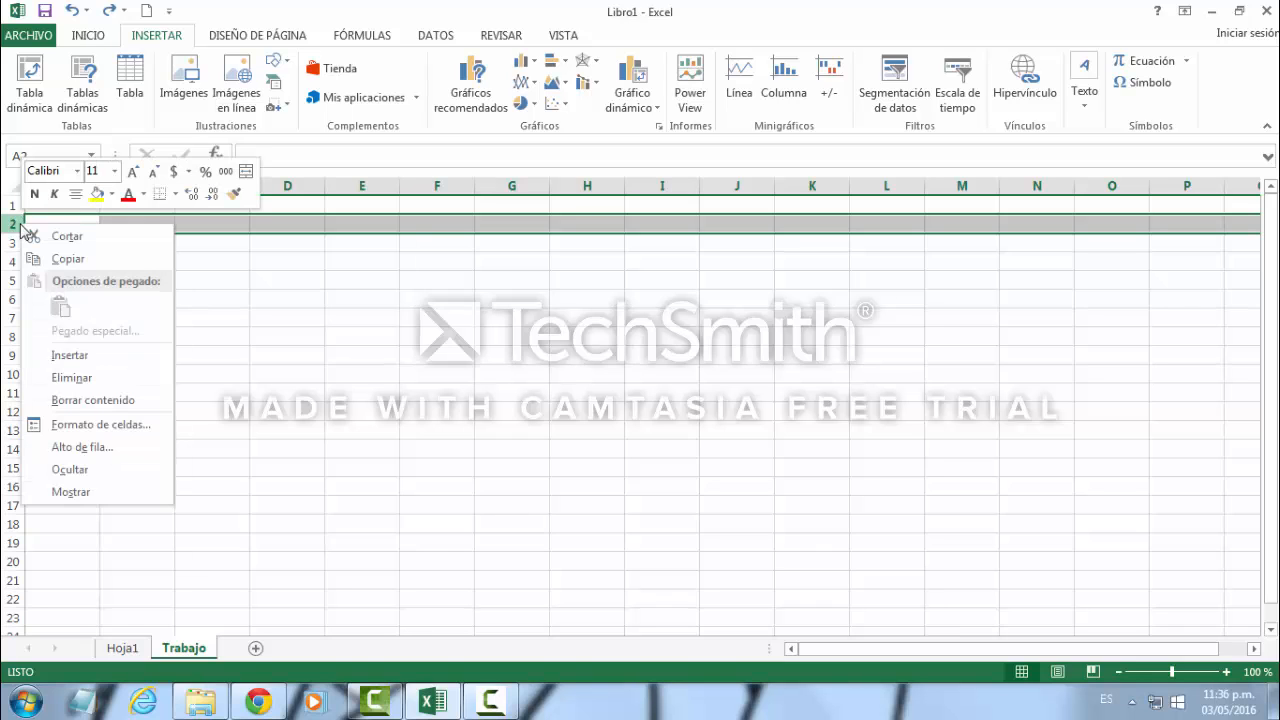
click(90, 260)
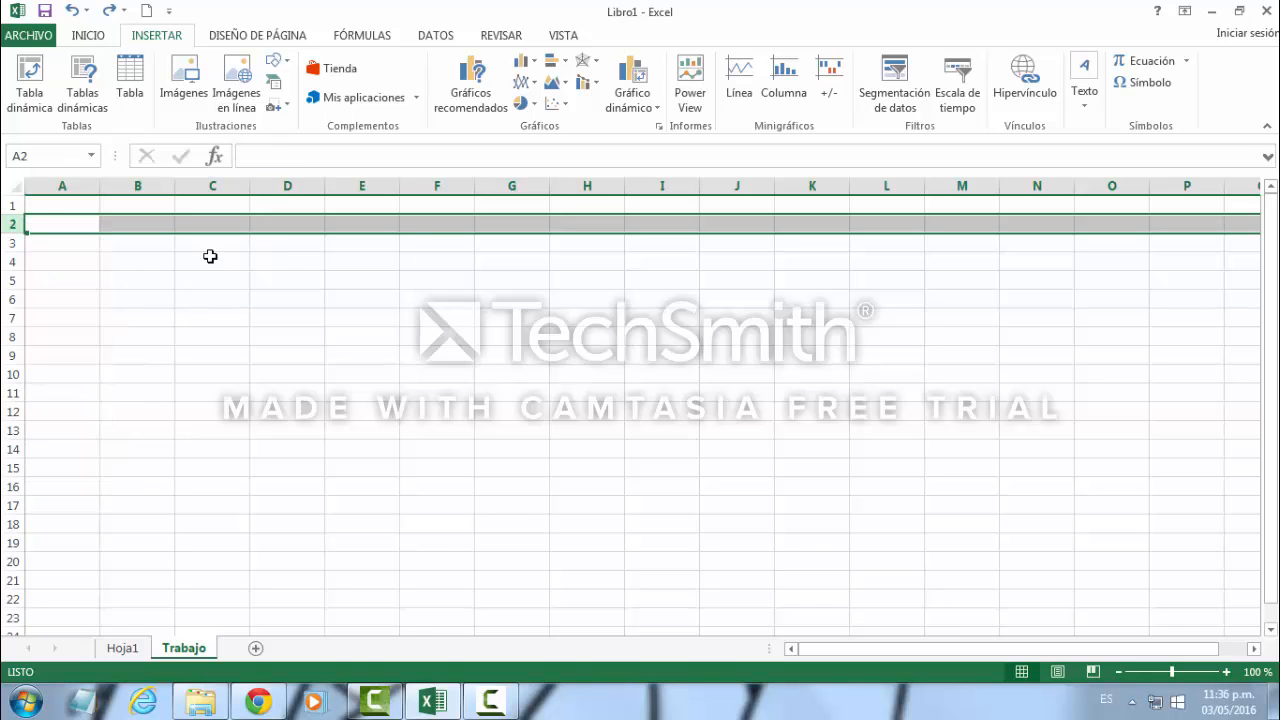
click(17, 262)
right_click(19, 264)
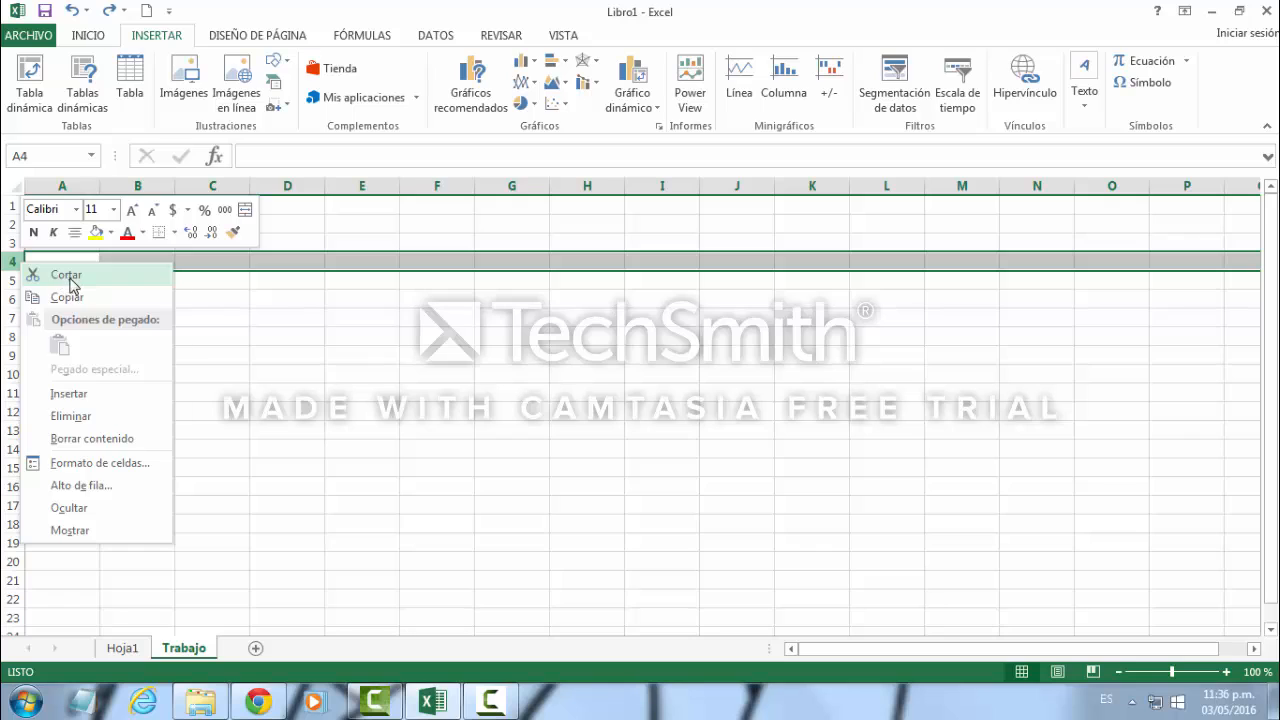
click(306, 349)
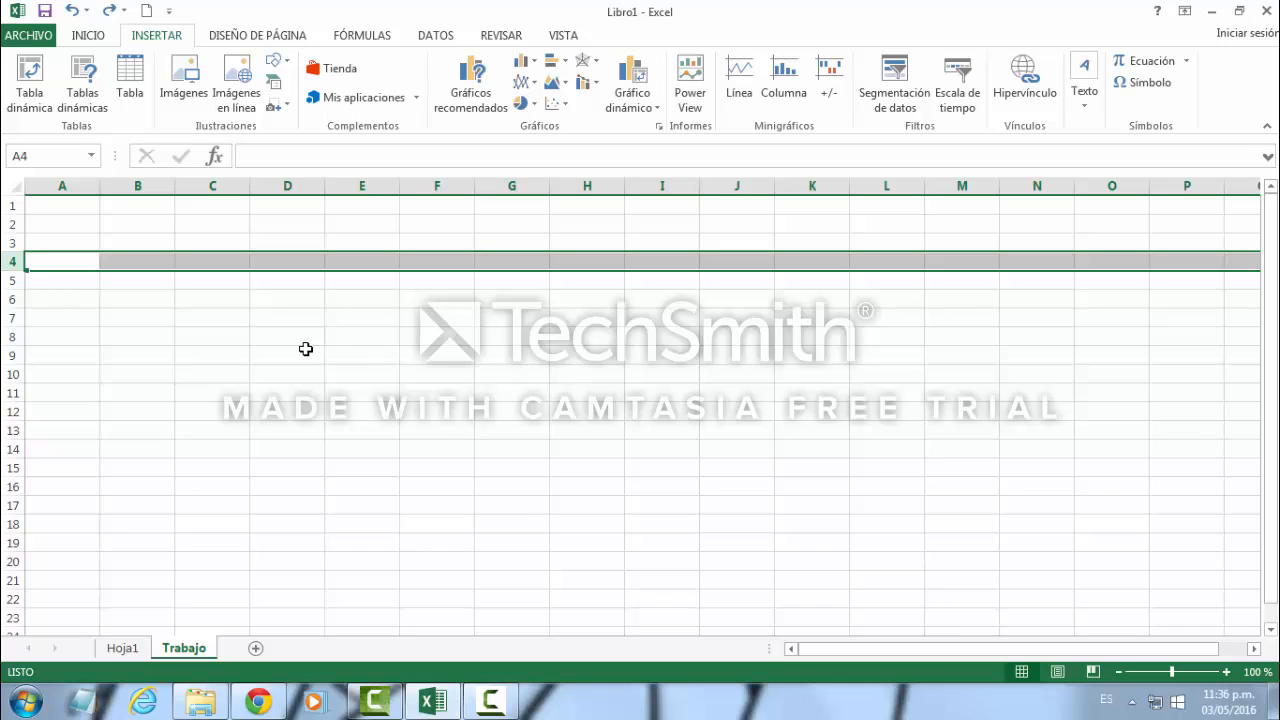
View the commands available for entire columns E and H, and dismiss the Windows colour-scheme dialog.
right_click(368, 188)
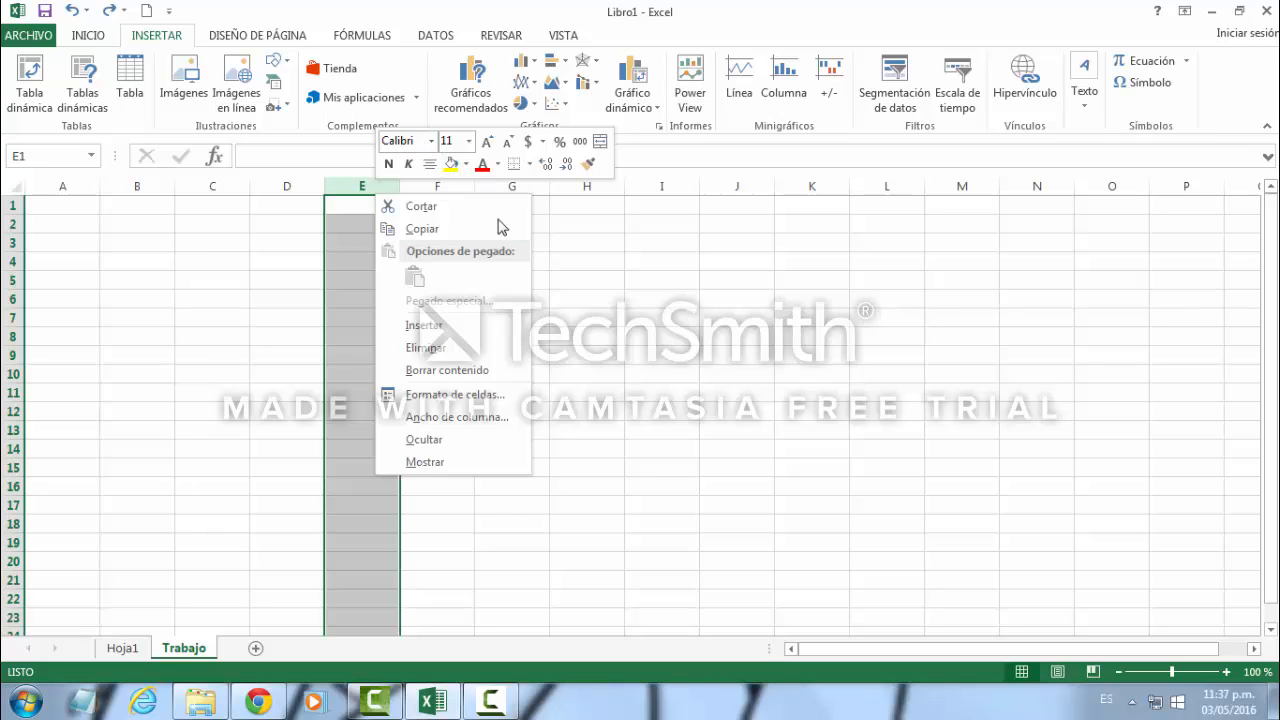
click(586, 187)
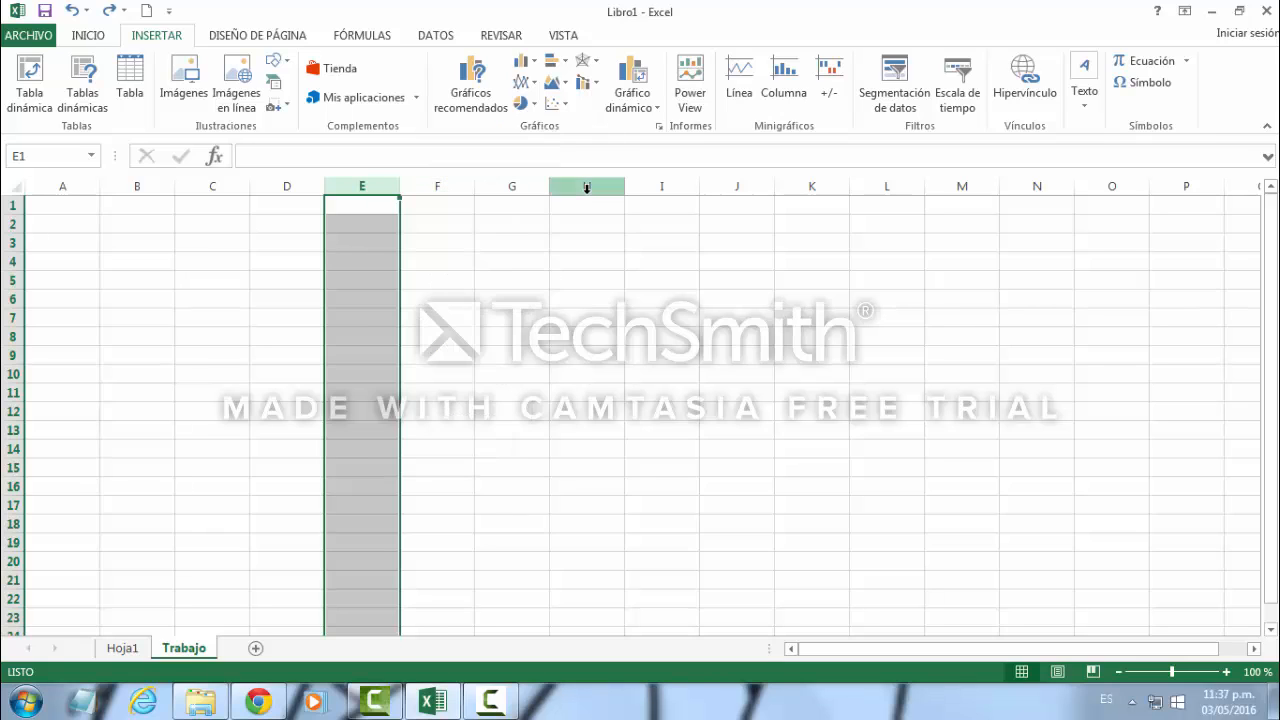
click(586, 188)
right_click(587, 190)
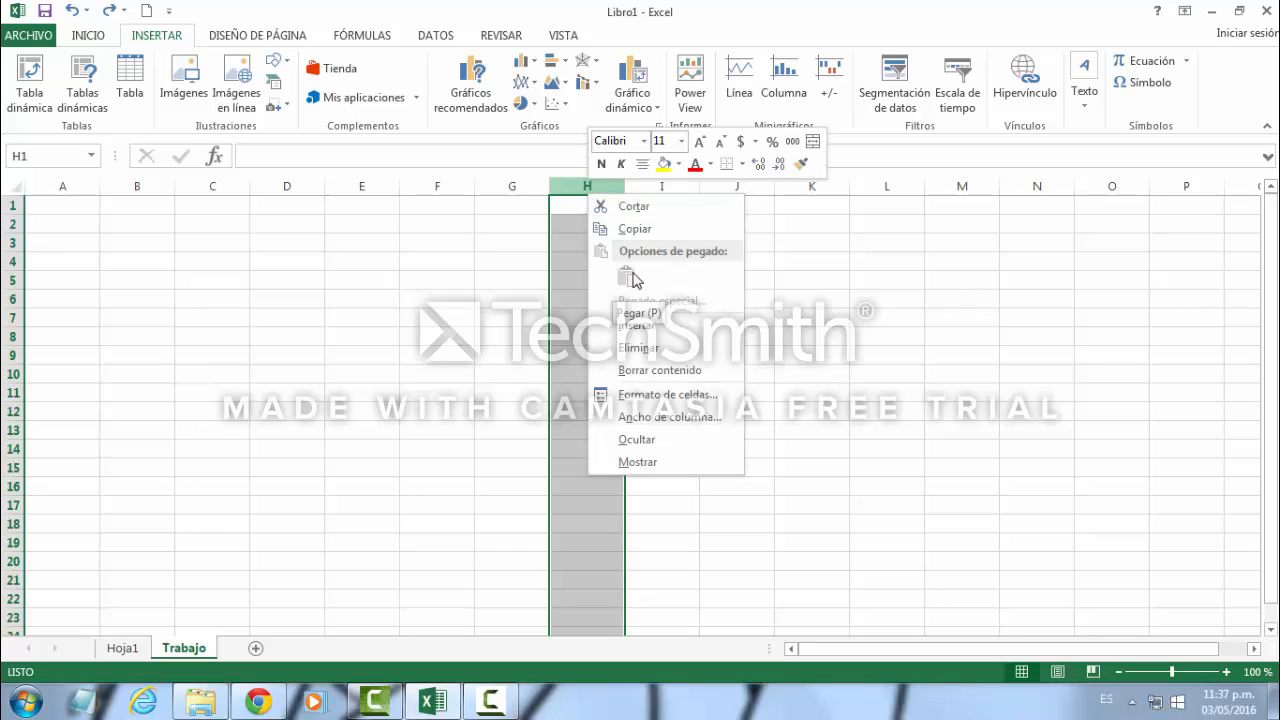
click(867, 345)
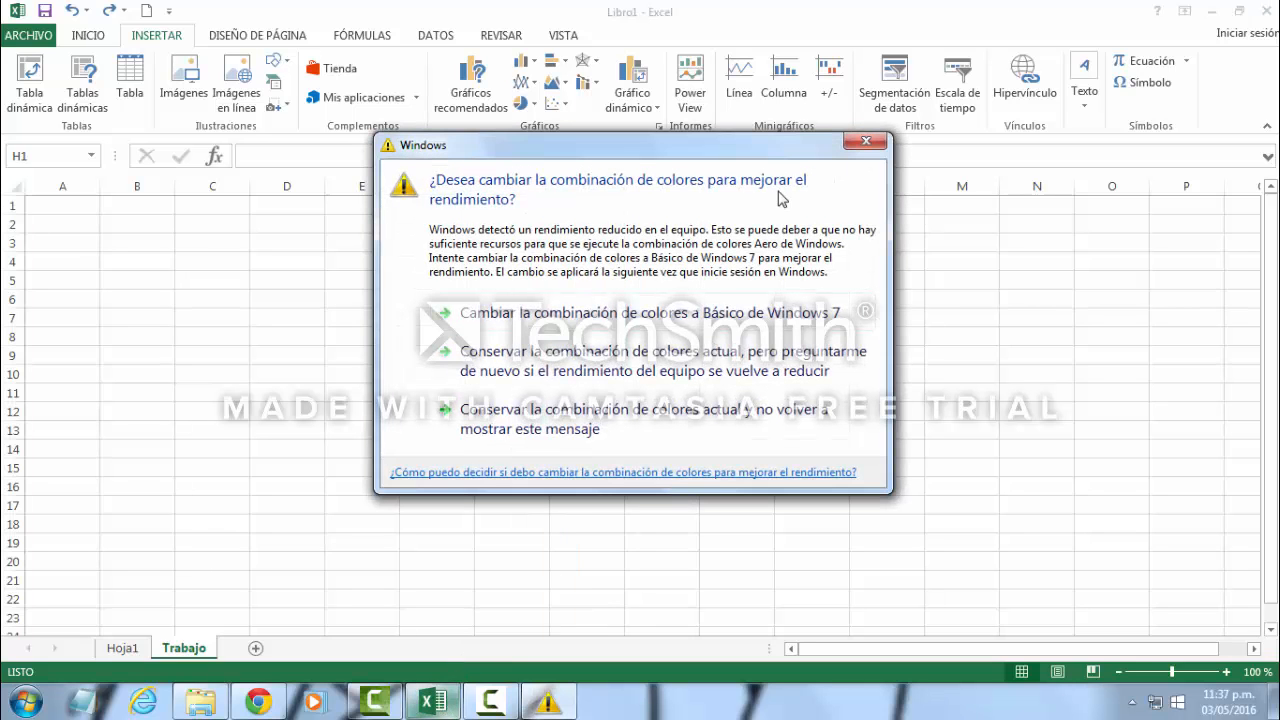
click(866, 141)
Enter in cell H1 the closing text GRACIAS POR VER EL VIDEO, LES AGRADECE, followed by the two presenters' full names and :).
click(572, 205)
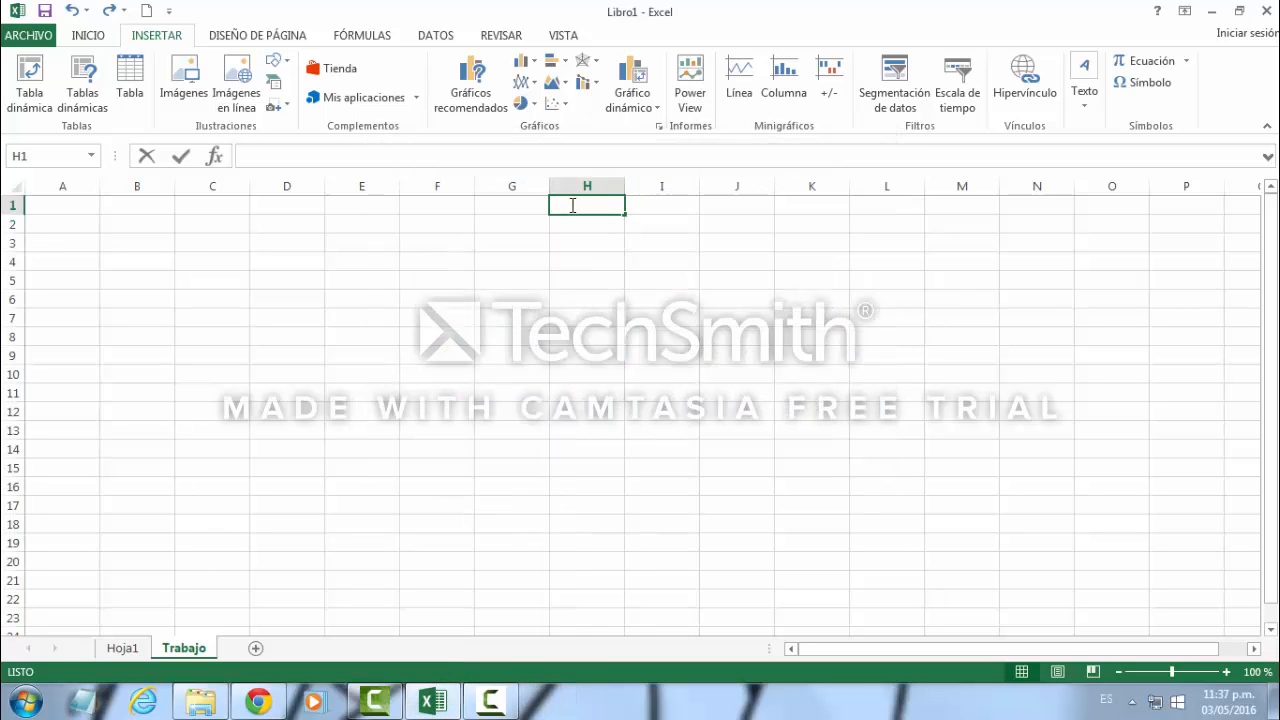
text(gsw)
key(BackSpace)
key(BackSpace)
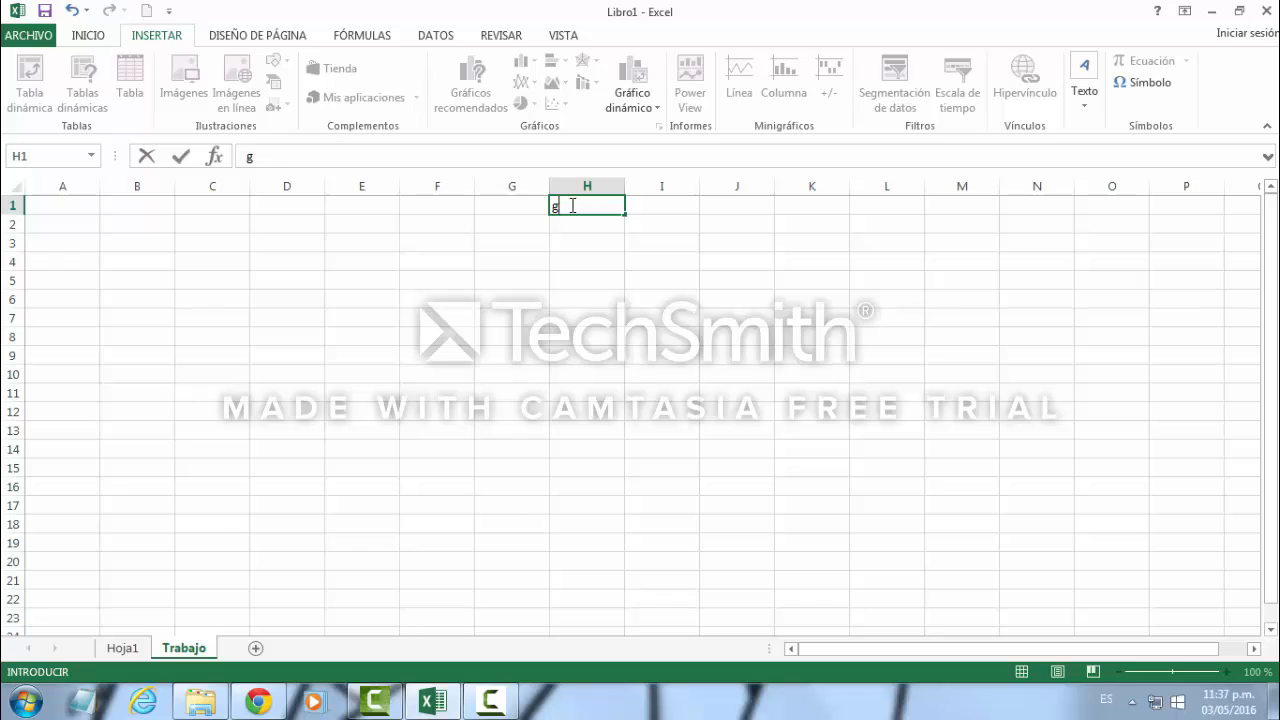
key(BackSpace)
text(GRACIAS)
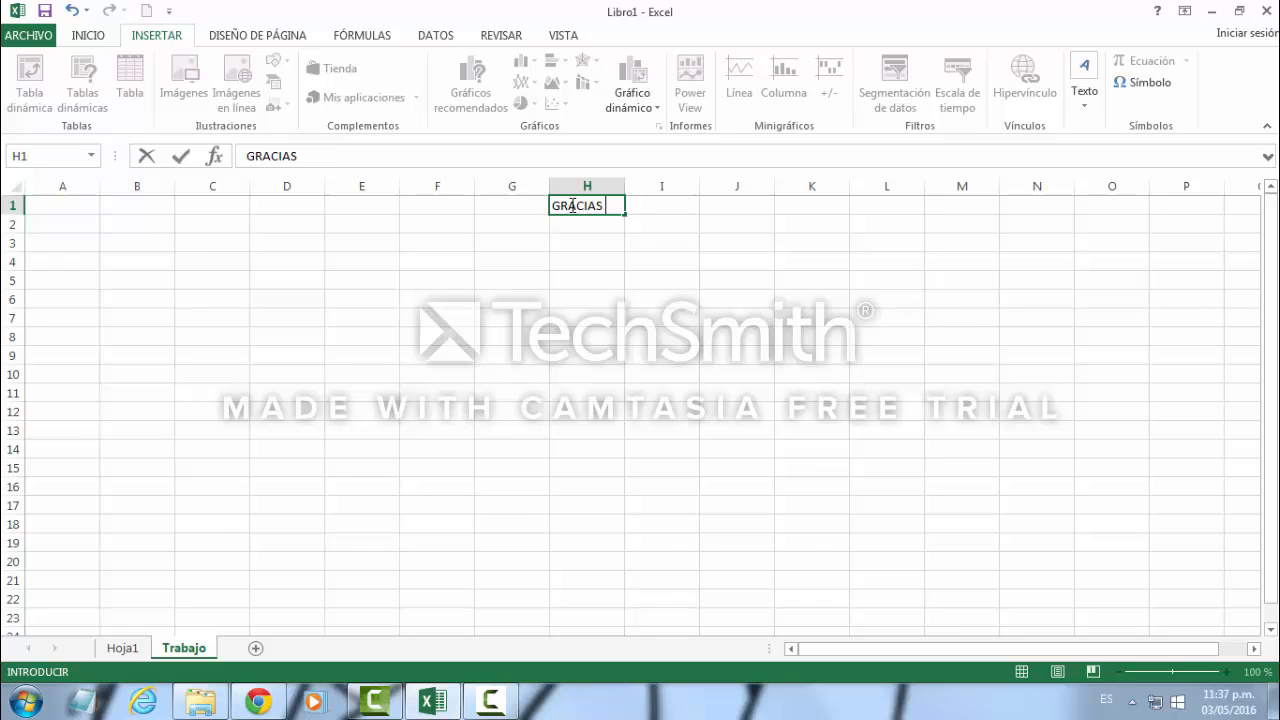
text( POR VER )
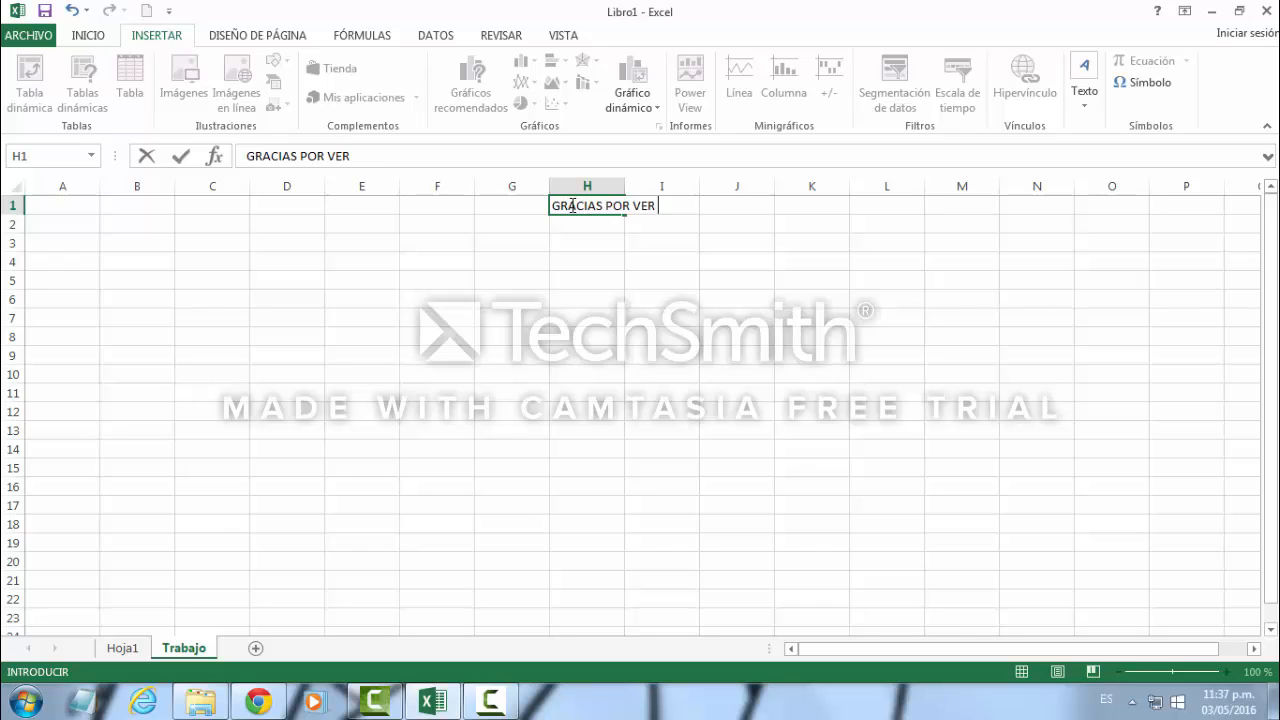
text(EL VIDEO E)
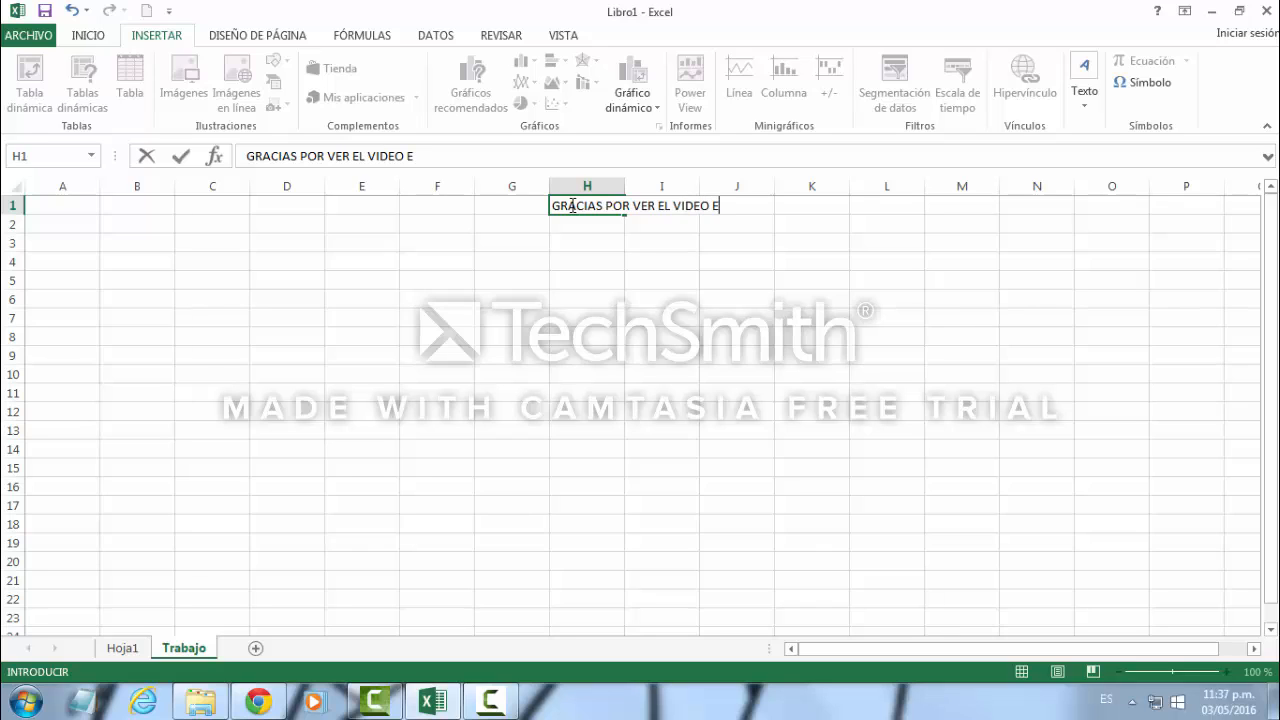
key(BackSpace)
key(BackSpace)
text(, LES AGRADEC)
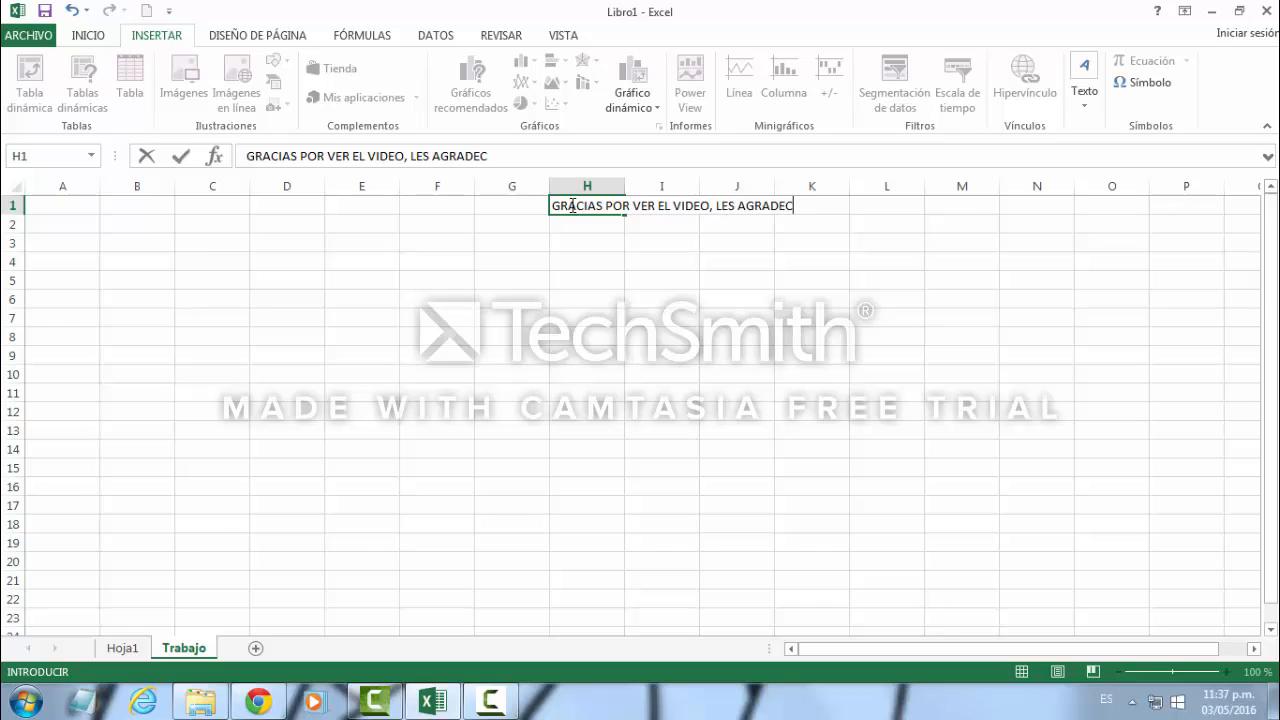
text(E GUADALUPE CON)
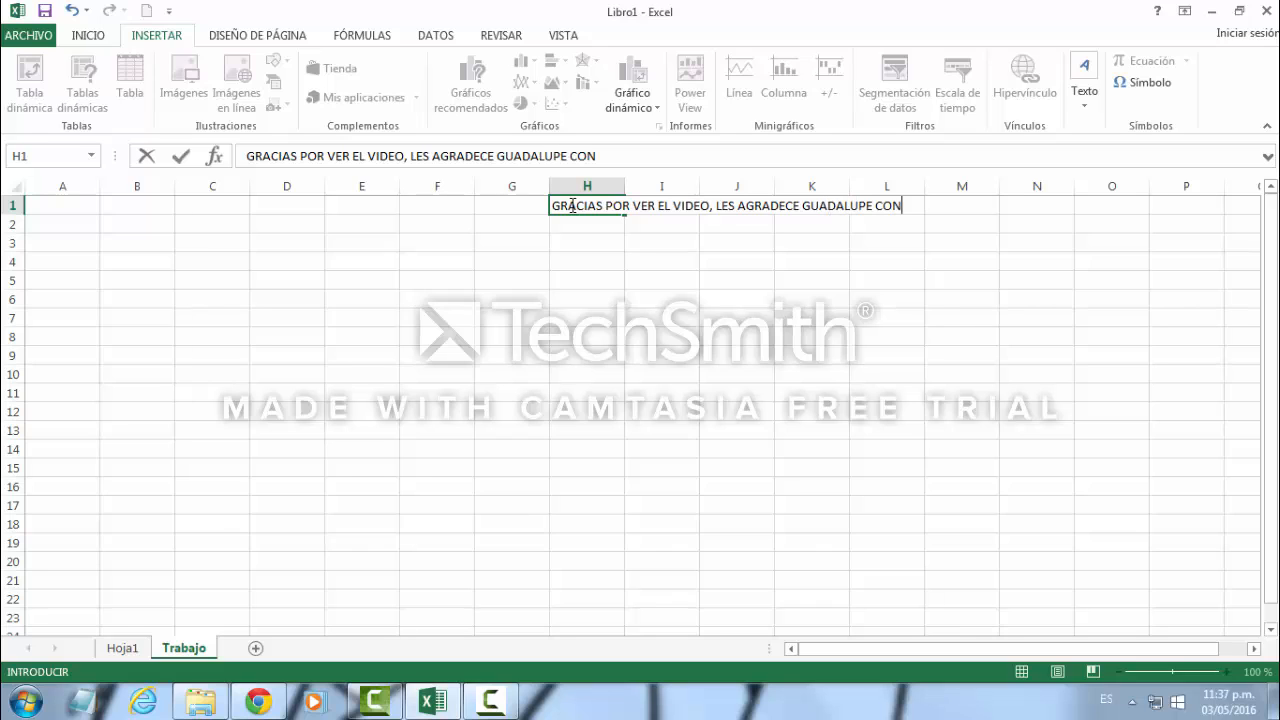
text(TRERAS ROSAS Y)
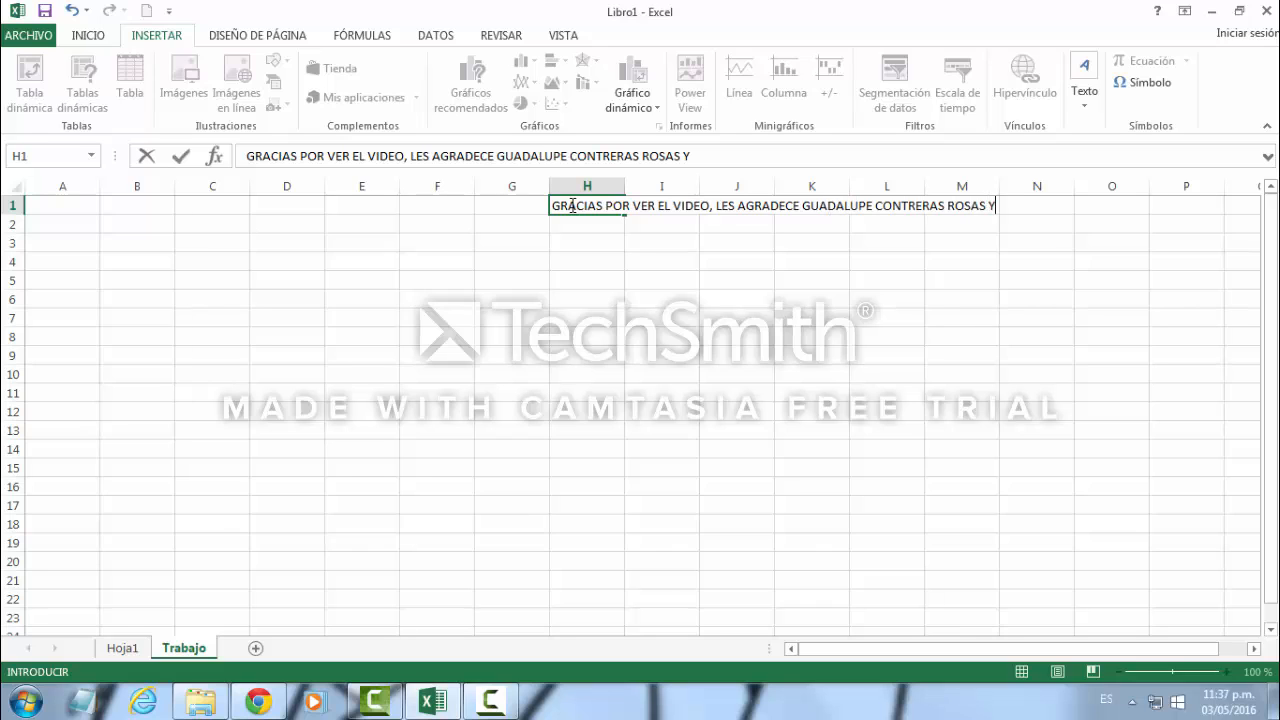
text( TERESA ESPINOSA LEAL)
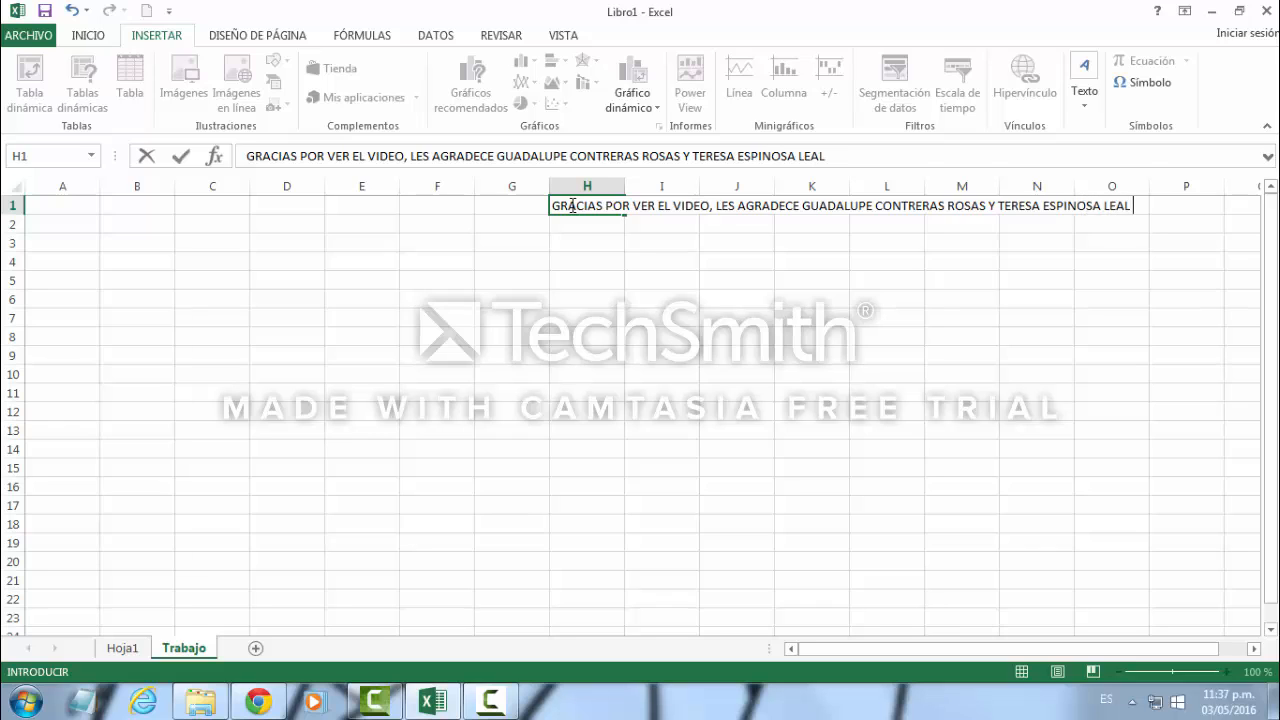
text( :))
key(Return)
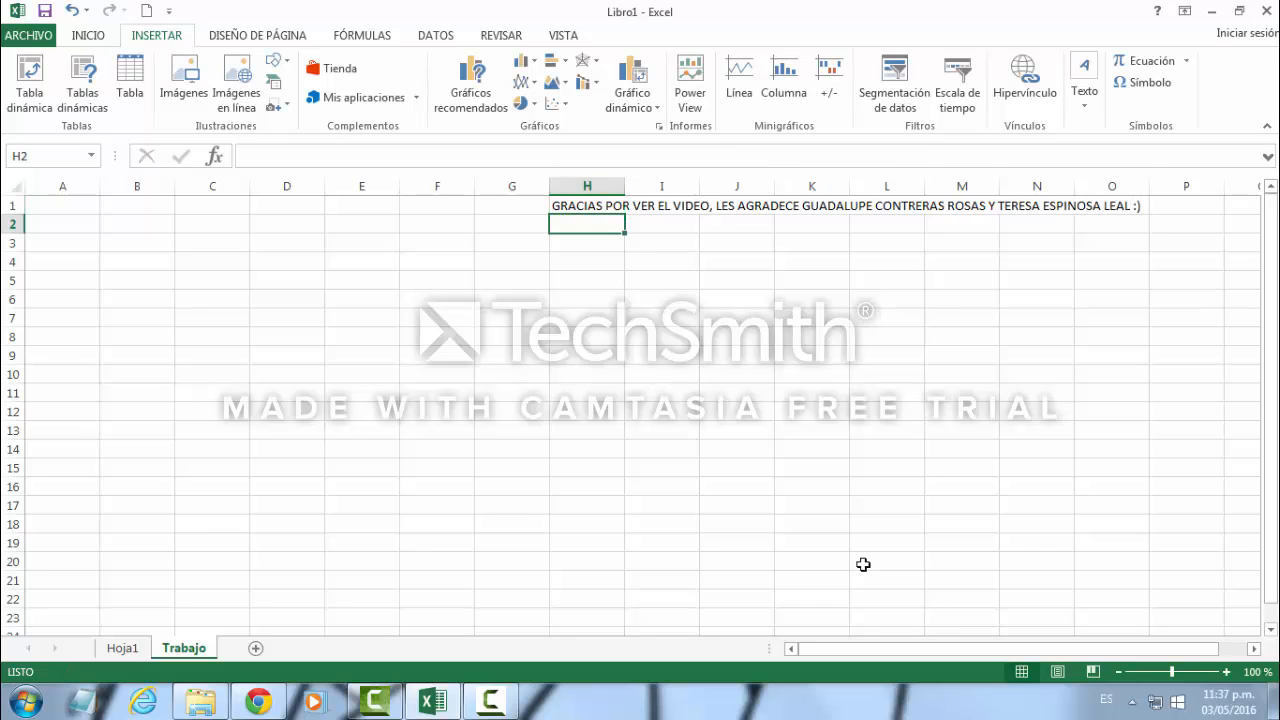